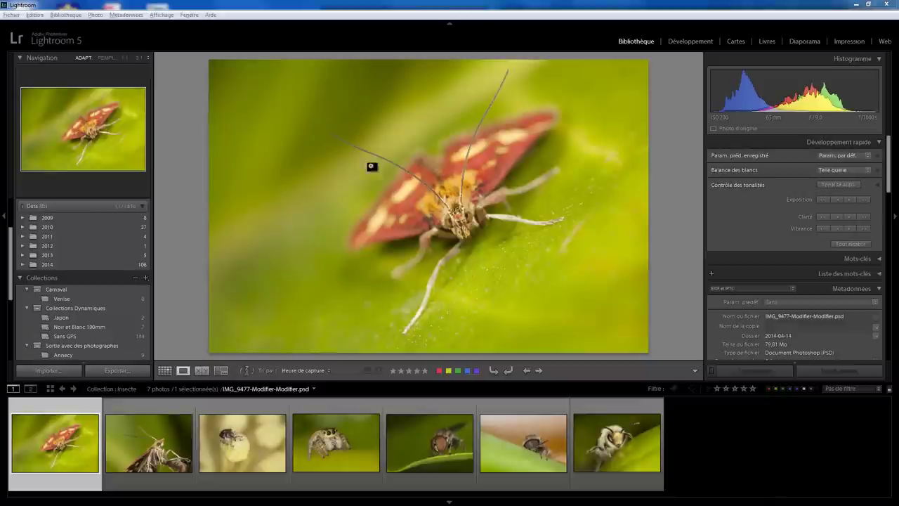
Step: Open the moth photo's Exporter un fichier dialog from its right-click Exporter menu
{"action": "left_click", "coordinate": [10, 14]}
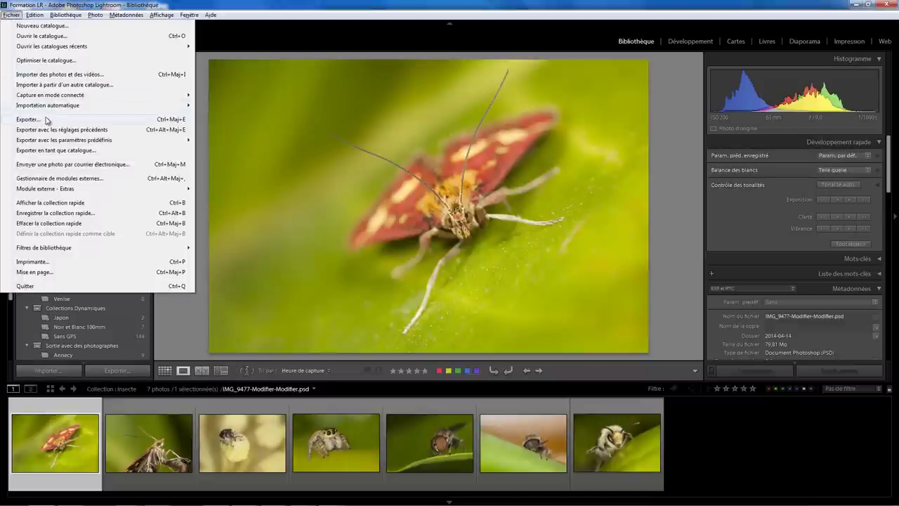
{"action": "left_click", "coordinate": [733, 466]}
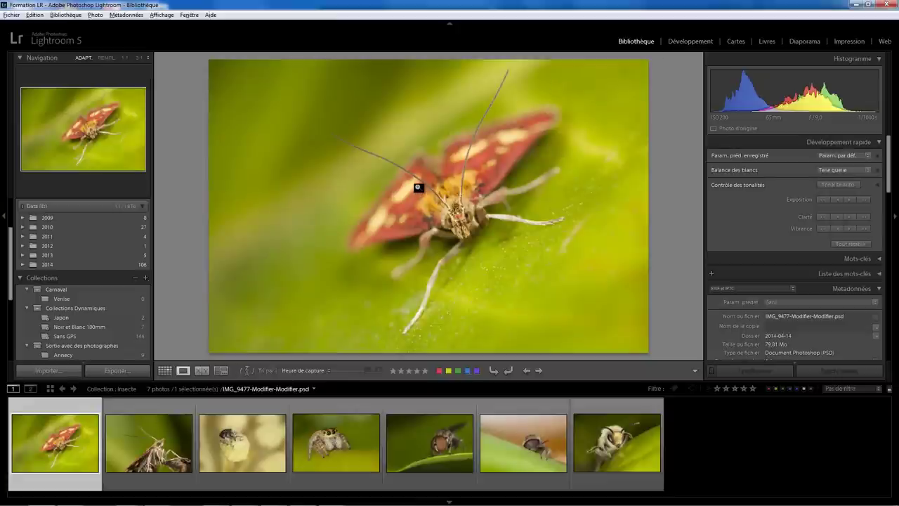
{"action": "right_click", "coordinate": [439, 197]}
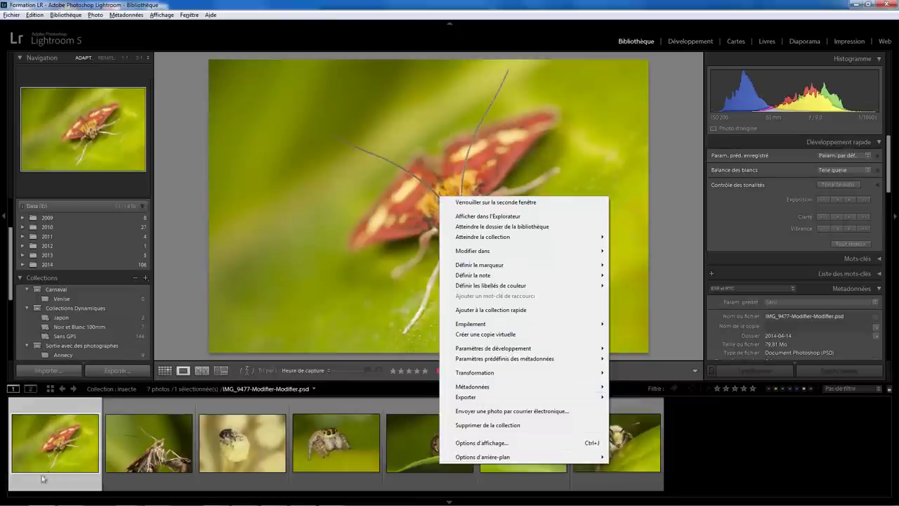
{"action": "right_click", "coordinate": [60, 458]}
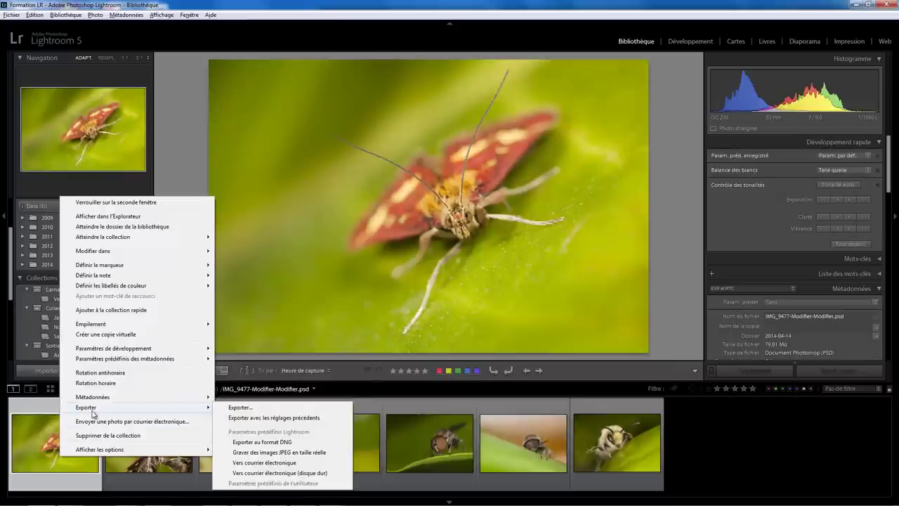
{"action": "right_click", "coordinate": [465, 200]}
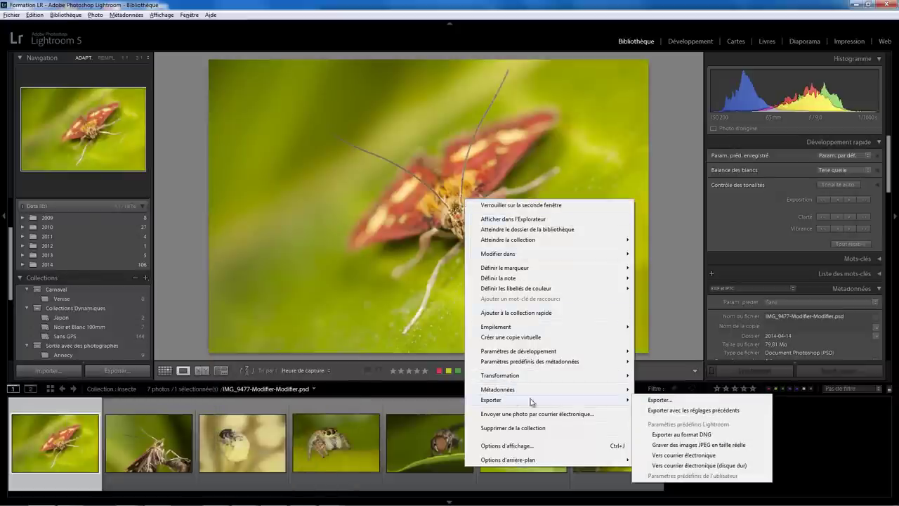
{"action": "mouse_move", "coordinate": [85, 407]}
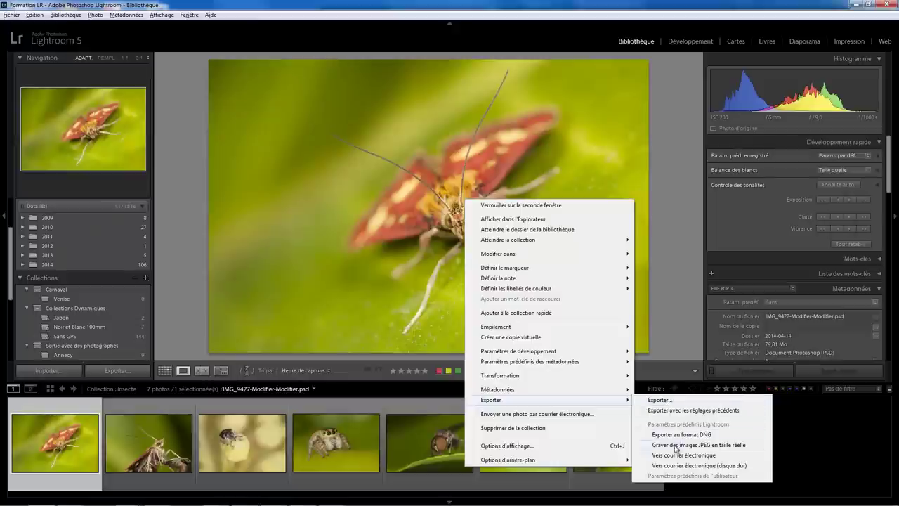
{"action": "left_click", "coordinate": [664, 401]}
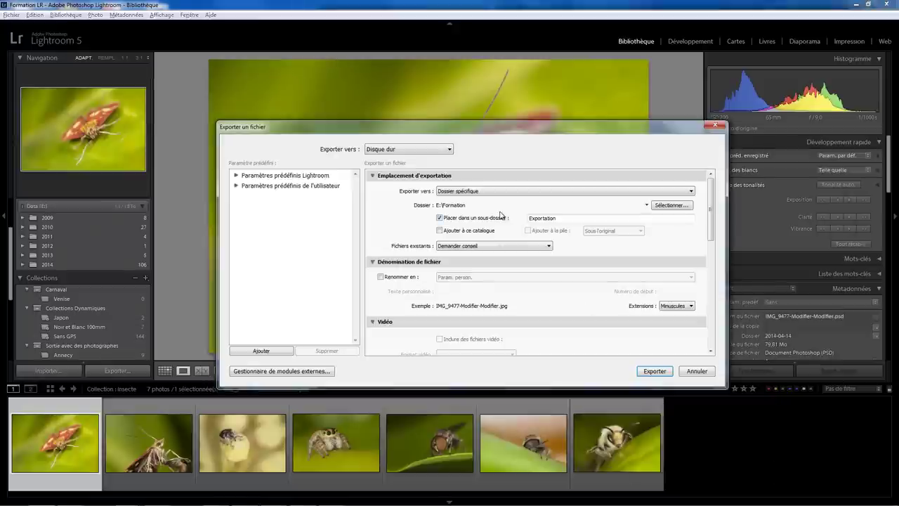
{"action": "left_click_drag", "start_coordinate": [425, 127], "coordinate": [423, 107]}
{"action": "left_click", "coordinate": [432, 129]}
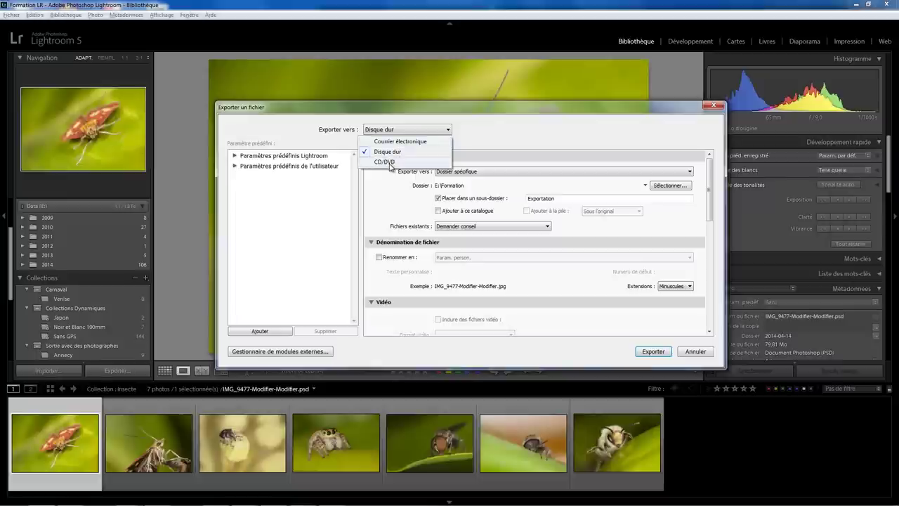
{"action": "left_click", "coordinate": [491, 127]}
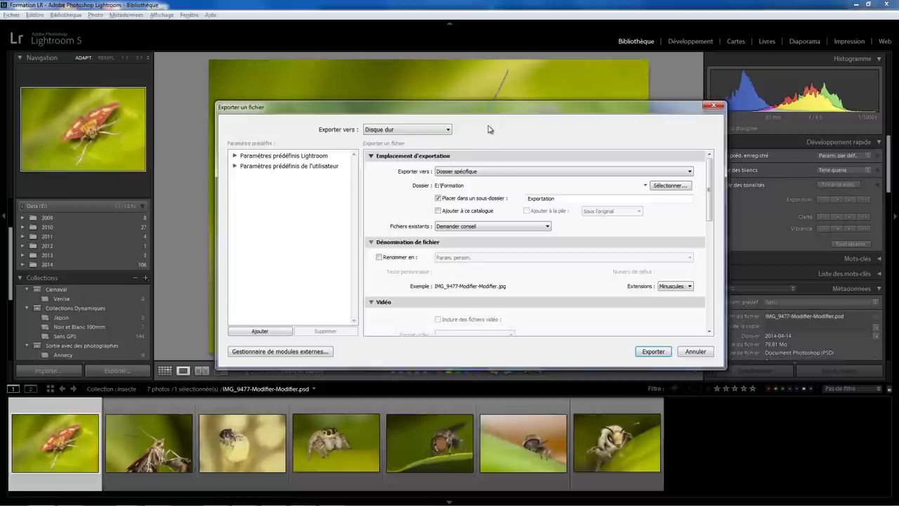
{"action": "left_click", "coordinate": [486, 172]}
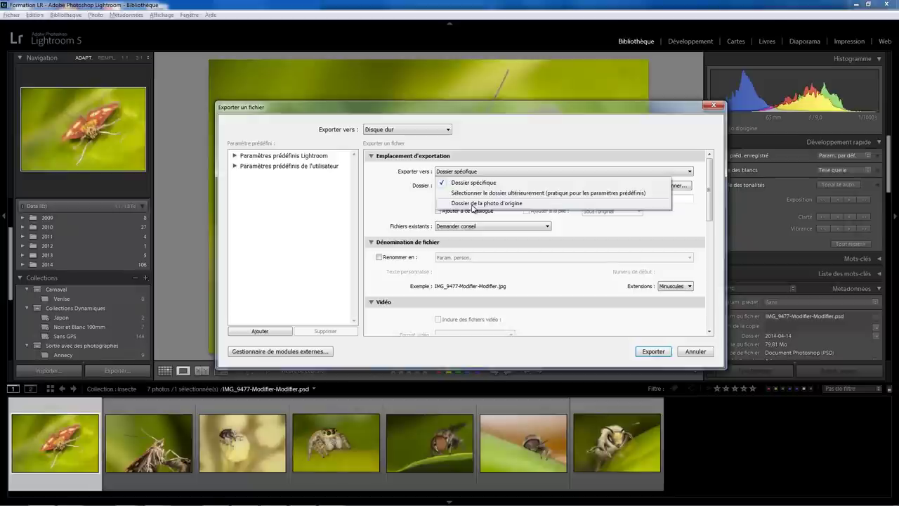
{"action": "left_click", "coordinate": [481, 184]}
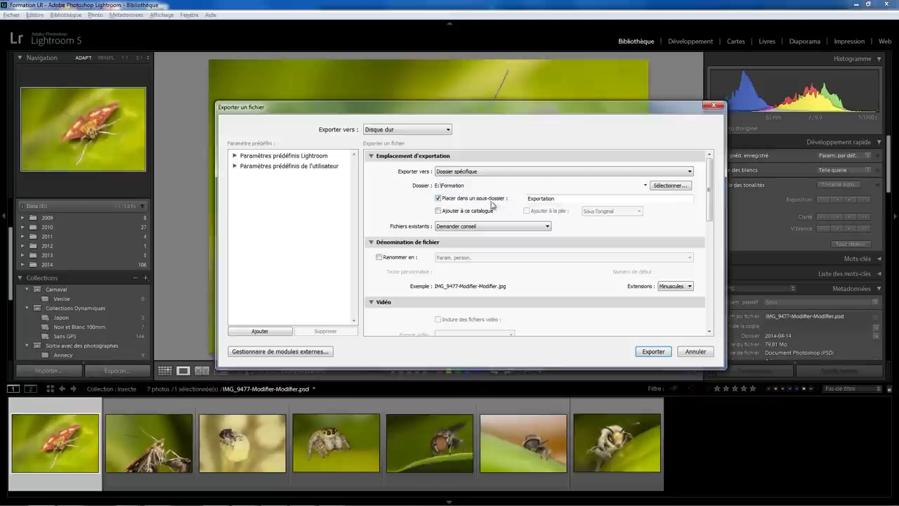
{"action": "double_click", "coordinate": [563, 199]}
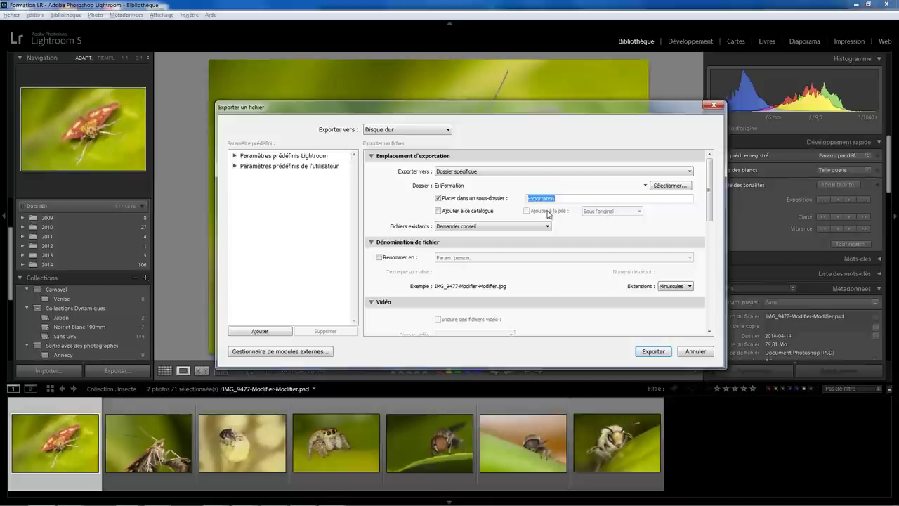
{"action": "left_click", "coordinate": [493, 228]}
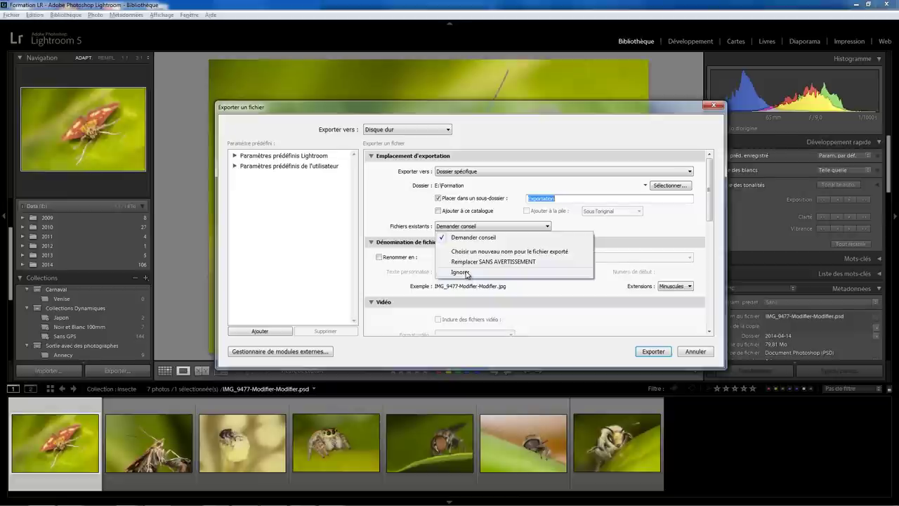
{"action": "left_click", "coordinate": [404, 210]}
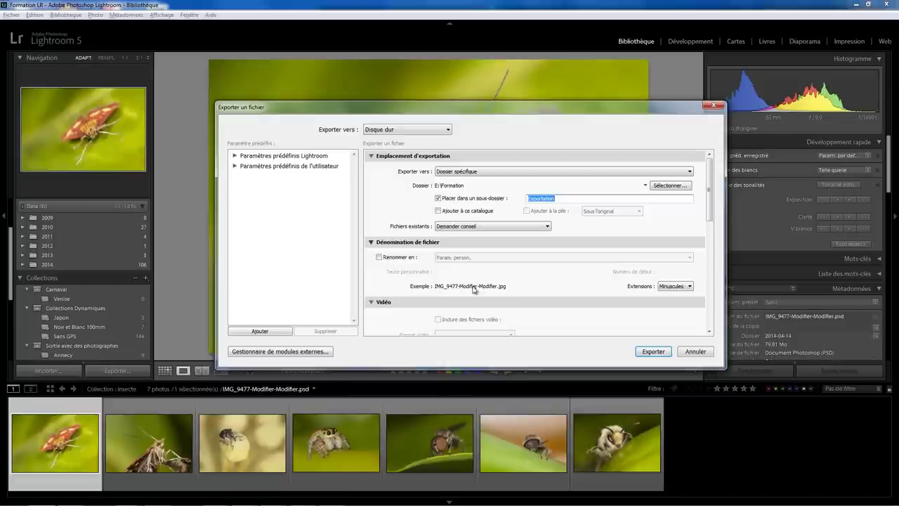
Step: Rename exports with a custom 'Photo' plus two-digit sequence template, giving Photo01.jpg
{"action": "left_click", "coordinate": [384, 258]}
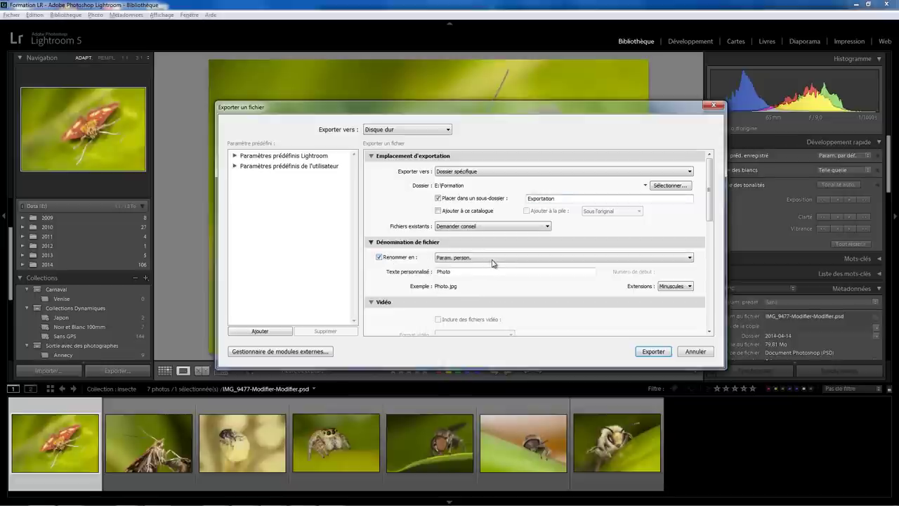
{"action": "left_click", "coordinate": [493, 258]}
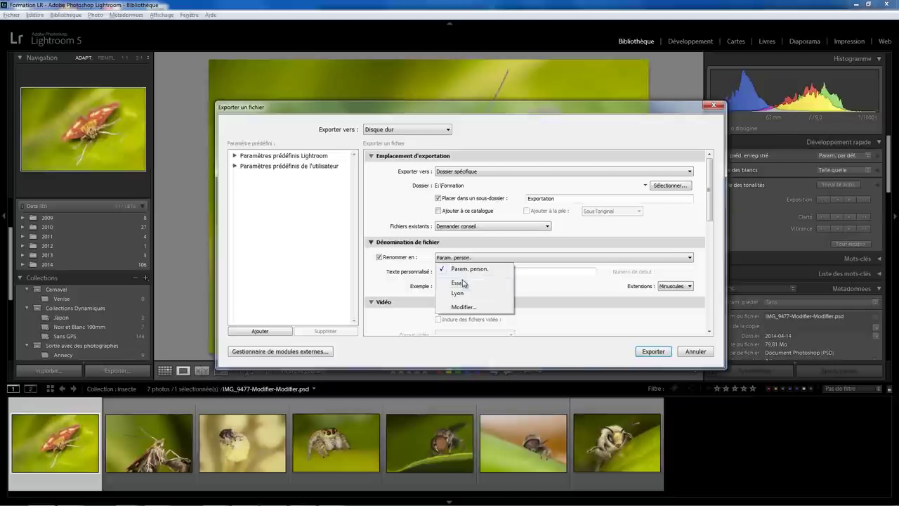
{"action": "left_click", "coordinate": [469, 309]}
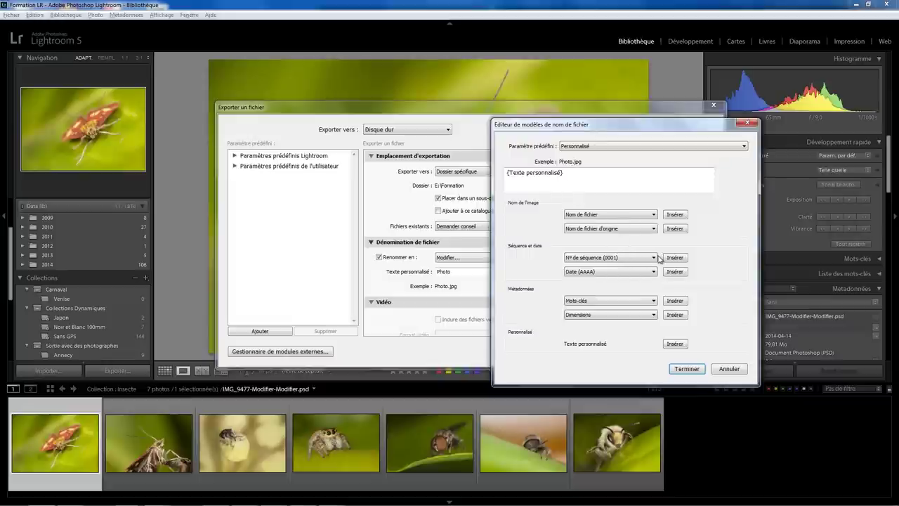
{"action": "left_click", "coordinate": [652, 259]}
{"action": "left_click", "coordinate": [622, 280]}
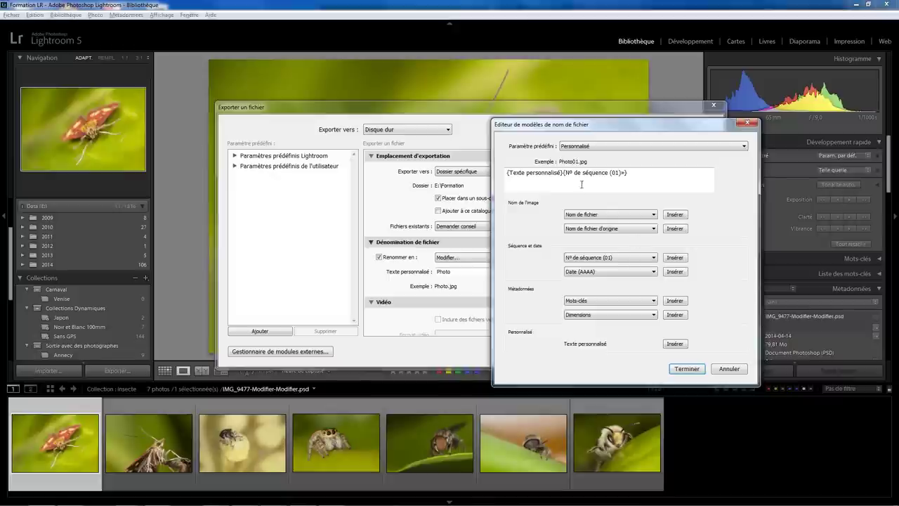
{"action": "left_click", "coordinate": [682, 368]}
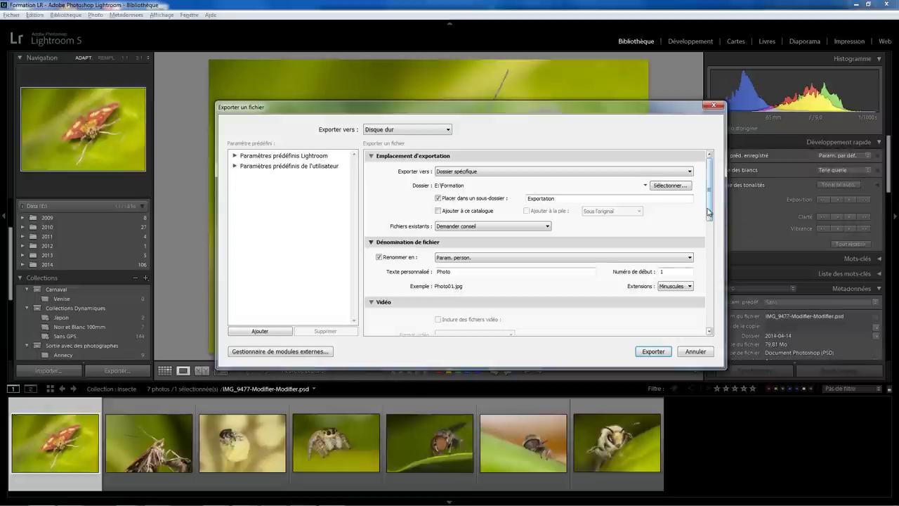
Step: Keep JPEG as the image format and sRVB as the colour space
{"action": "left_click_drag", "start_coordinate": [709, 213], "coordinate": [710, 249]}
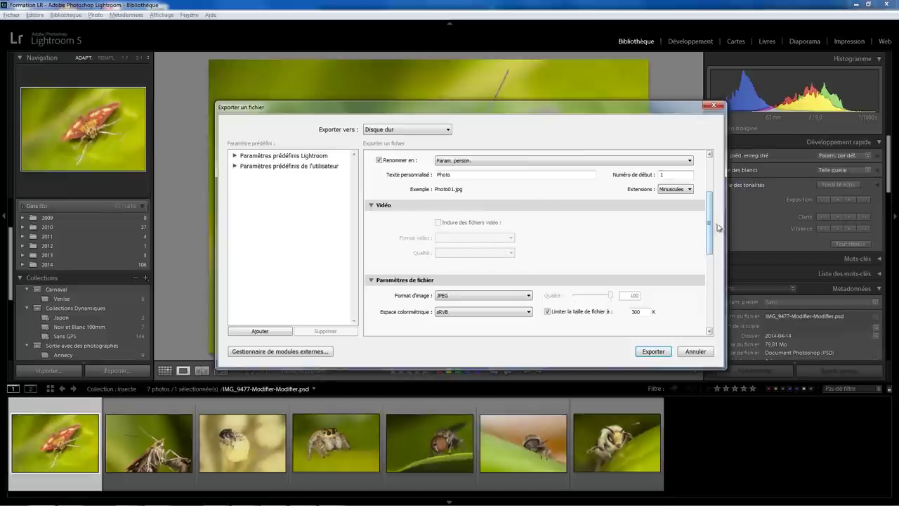
{"action": "left_click_drag", "start_coordinate": [710, 228], "coordinate": [710, 250]}
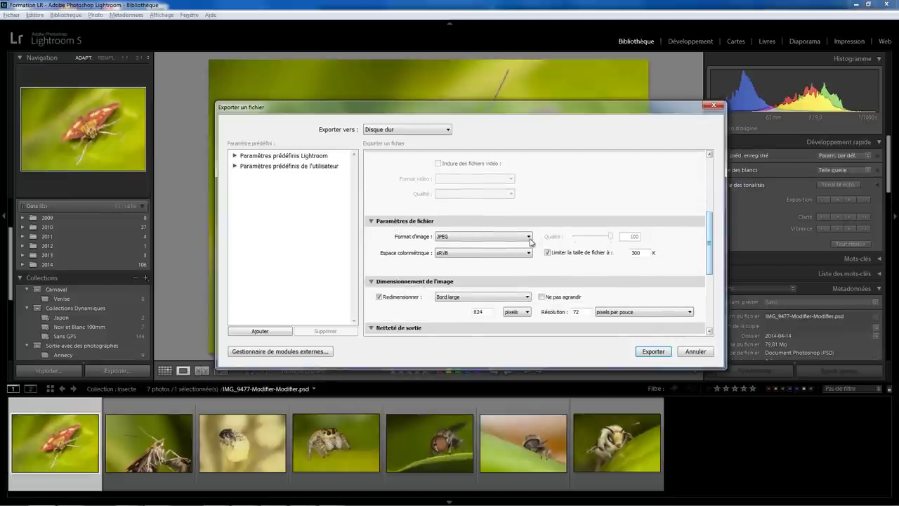
{"action": "left_click", "coordinate": [529, 238]}
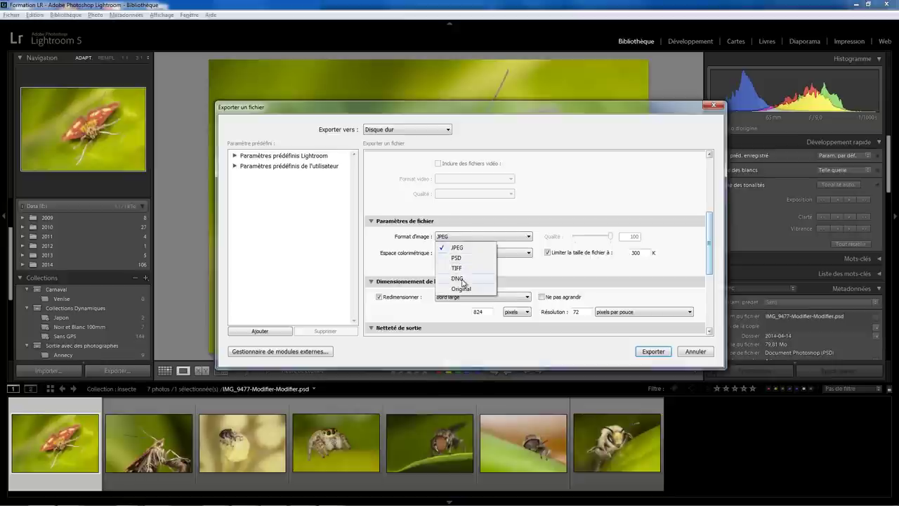
{"action": "left_click", "coordinate": [486, 254]}
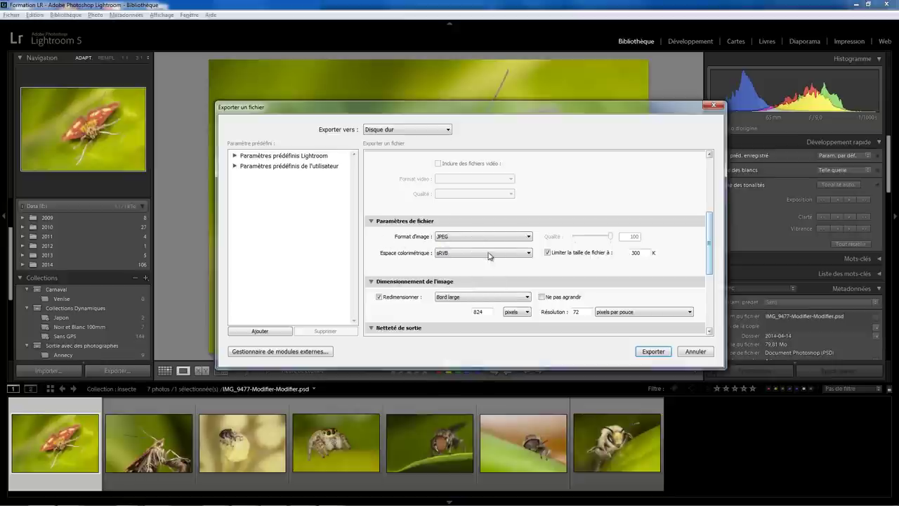
{"action": "left_click", "coordinate": [482, 257]}
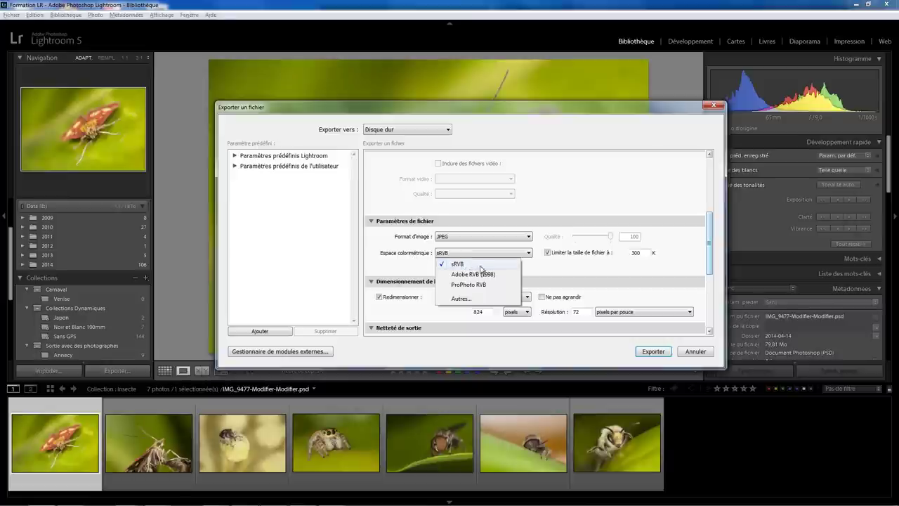
{"action": "left_click", "coordinate": [403, 265]}
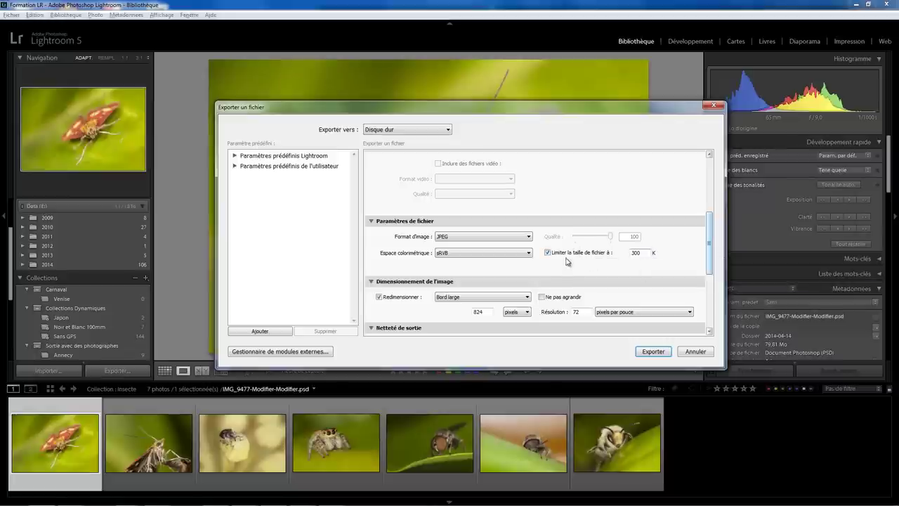
Step: Try the JPEG quality slider, then re-cap the file size at 300 K
{"action": "left_click", "coordinate": [554, 254]}
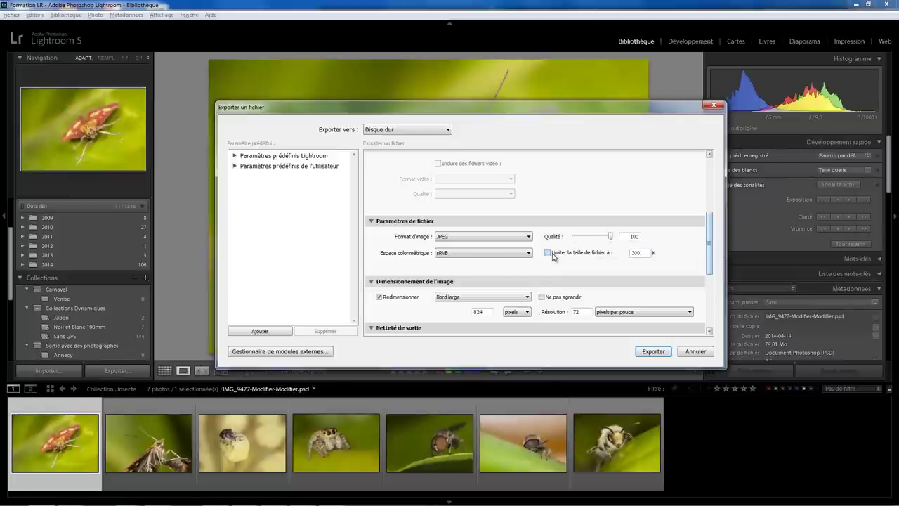
{"action": "mouse_move", "coordinate": [610, 237]}
{"action": "left_mouse_down"}
{"action": "mouse_move", "coordinate": [602, 236]}
{"action": "mouse_move", "coordinate": [616, 237]}
{"action": "left_mouse_up"}
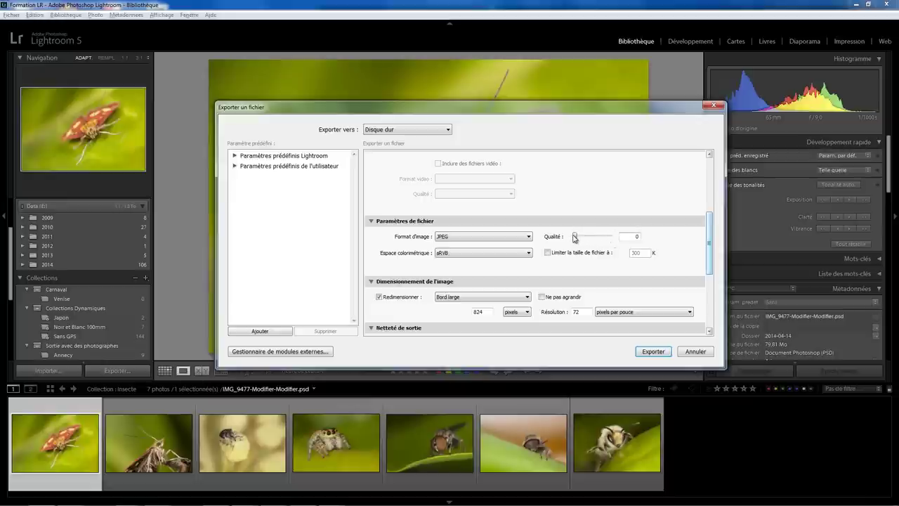
{"action": "left_click", "coordinate": [548, 252]}
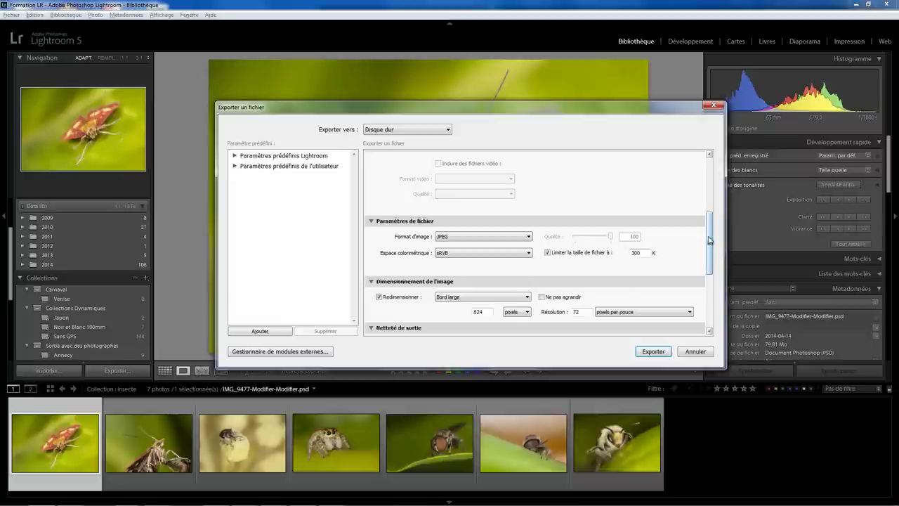
Step: Change the long-edge size from 824 to 900 pixels at 72 ppi
{"action": "left_click_drag", "start_coordinate": [708, 240], "coordinate": [709, 254]}
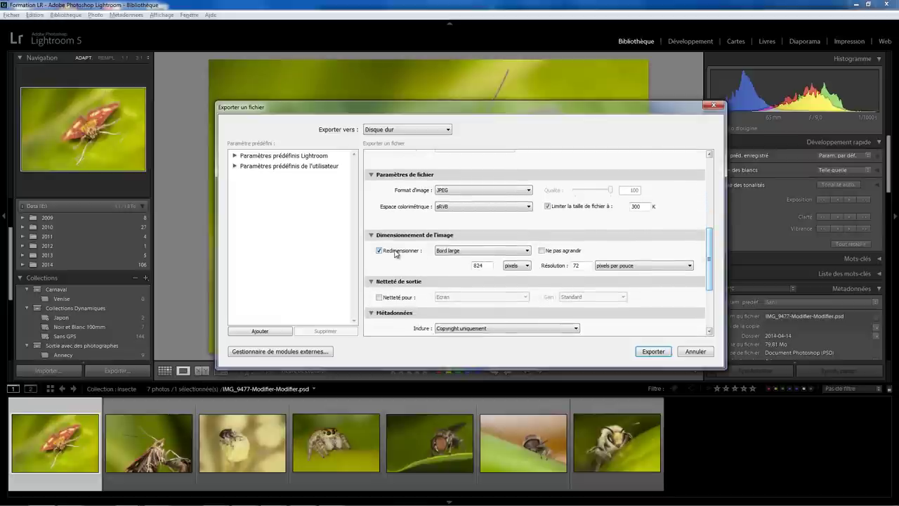
{"action": "double_click", "coordinate": [486, 266]}
{"action": "type", "text": "900"}
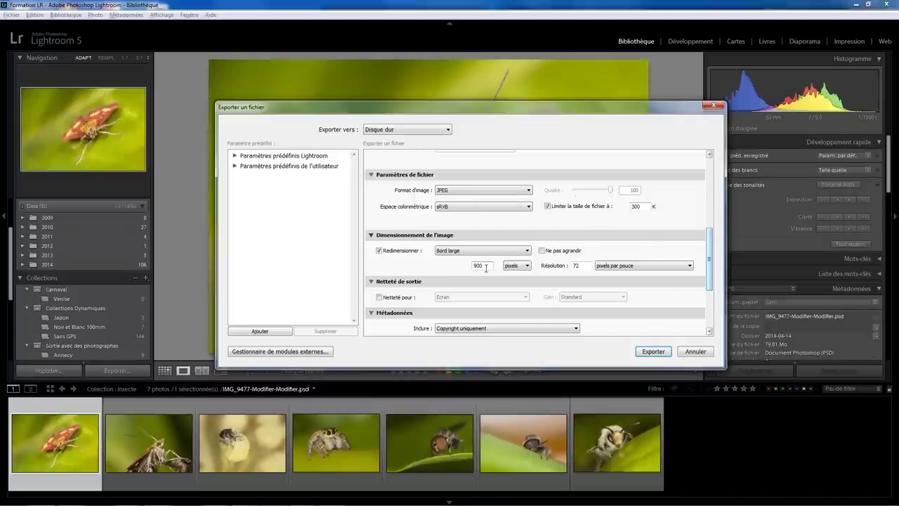
{"action": "double_click", "coordinate": [580, 266]}
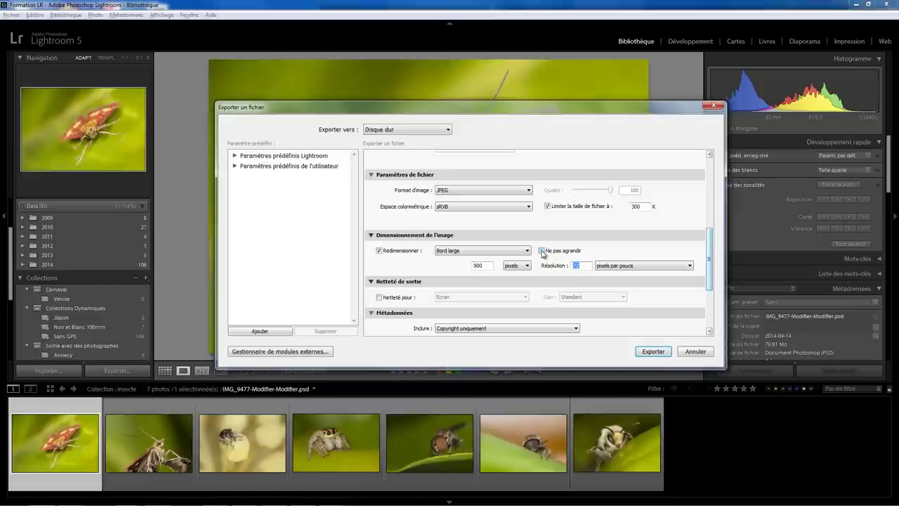
{"action": "left_click", "coordinate": [479, 265]}
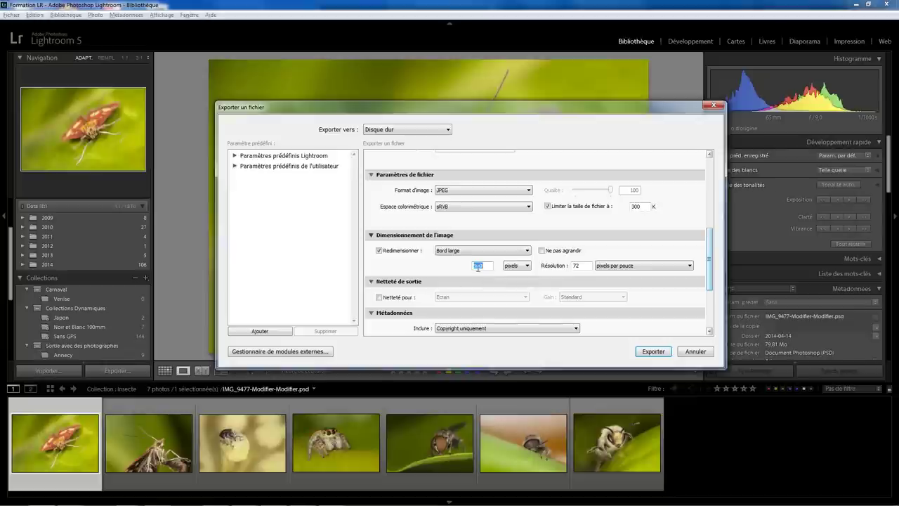
Step: Try the megapixels (12) and width-and-height resize modes, then return to long edge
{"action": "left_click", "coordinate": [469, 252]}
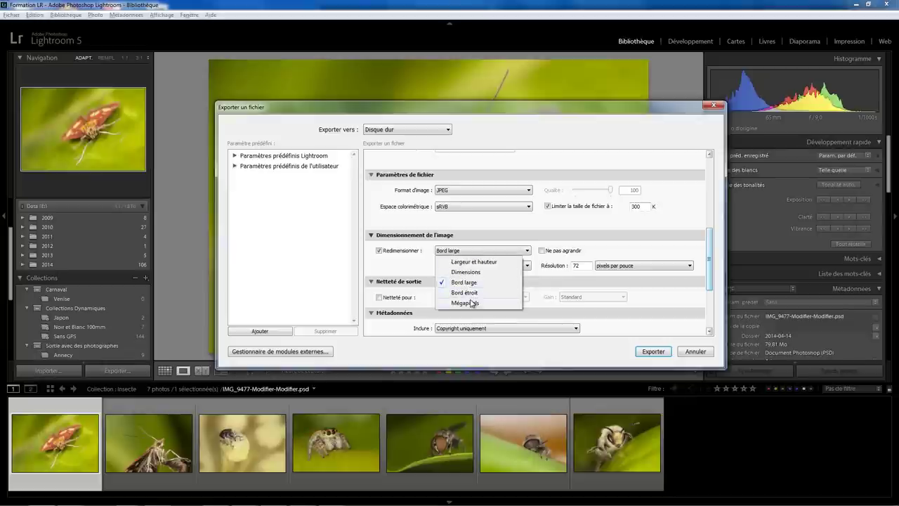
{"action": "left_click", "coordinate": [471, 302]}
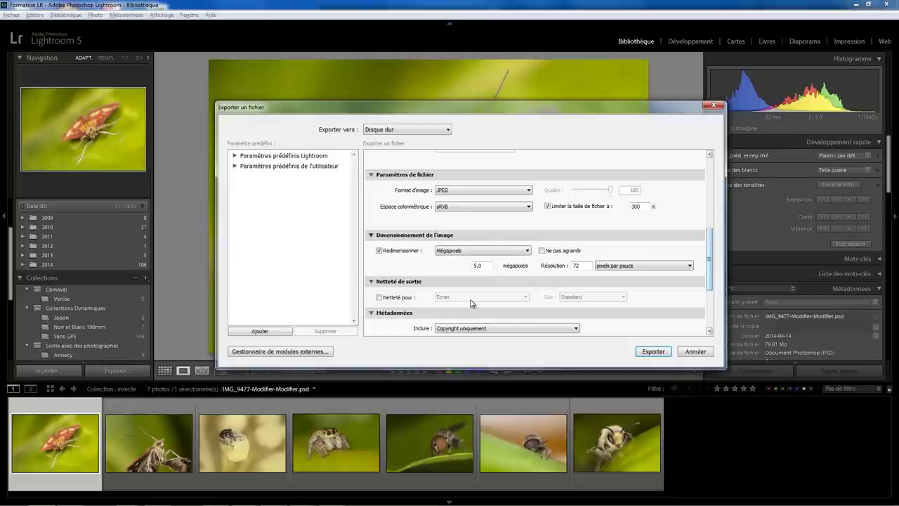
{"action": "double_click", "coordinate": [480, 266]}
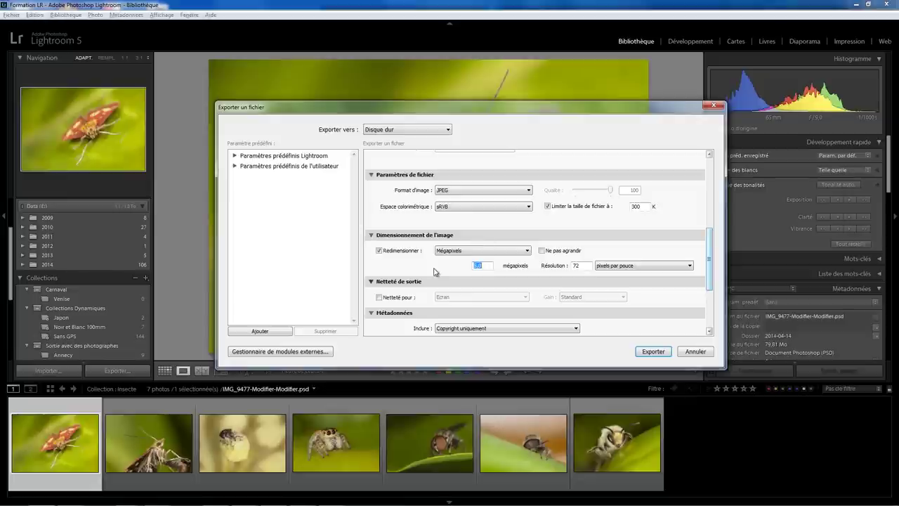
{"action": "type", "text": "12"}
{"action": "left_click", "coordinate": [484, 256]}
{"action": "left_click", "coordinate": [486, 262]}
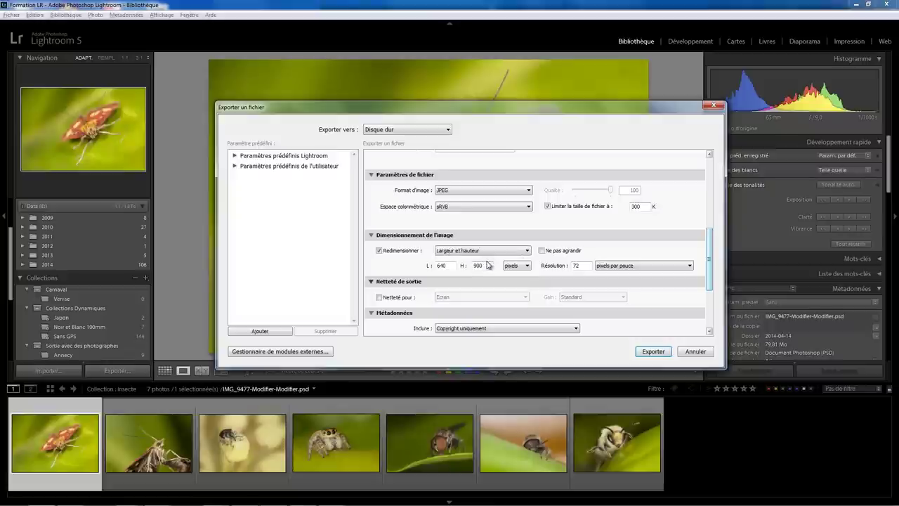
{"action": "left_click", "coordinate": [495, 253]}
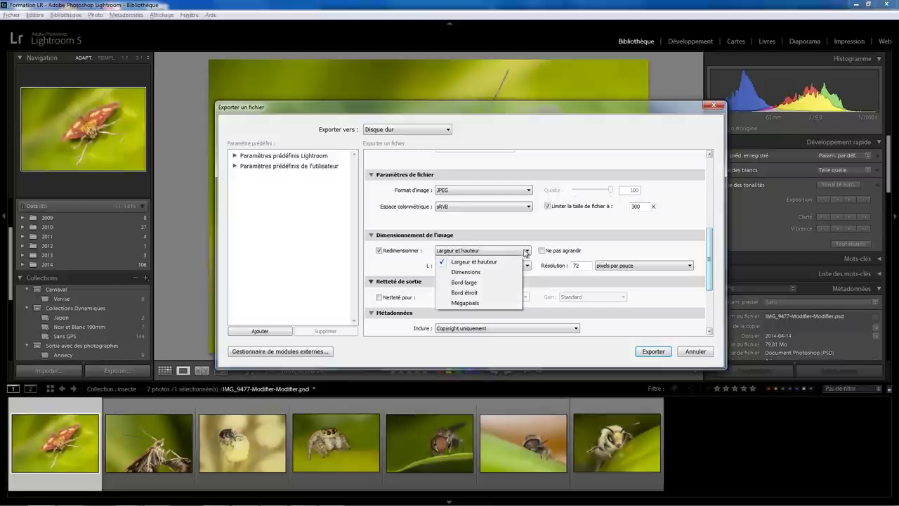
{"action": "left_click", "coordinate": [473, 283]}
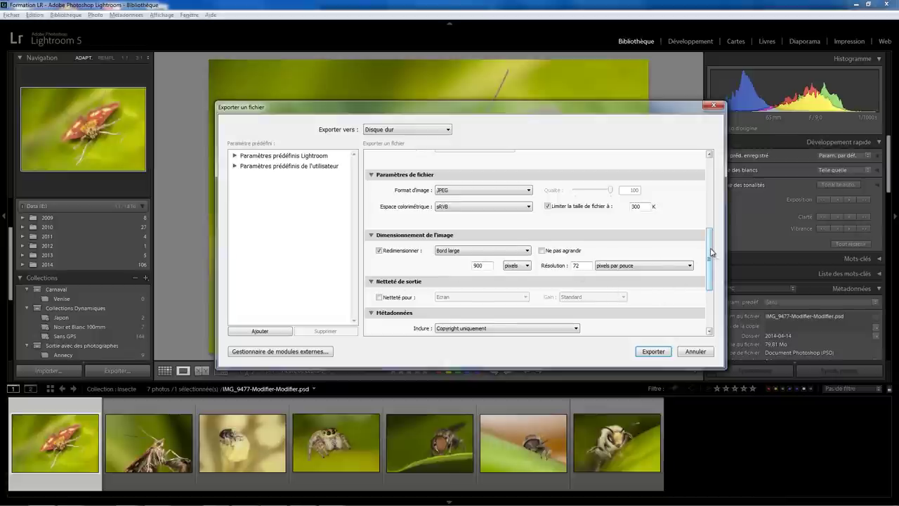
{"action": "scroll", "coordinate": [632, 267], "scroll_direction": "down", "scroll_amount": 1}
{"action": "scroll", "coordinate": [597, 270], "scroll_direction": "down", "scroll_amount": 1}
{"action": "scroll", "coordinate": [570, 274], "scroll_direction": "down", "scroll_amount": 1}
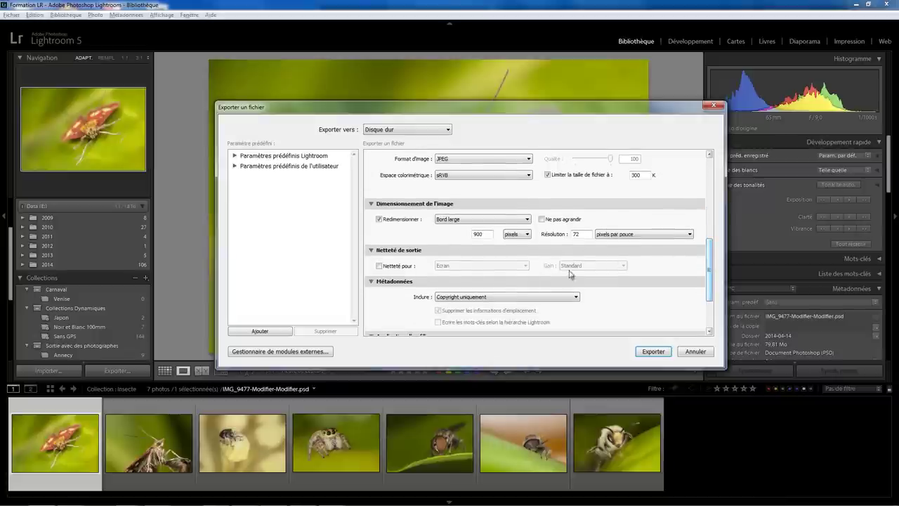
Step: Enable output sharpening, try matte and glossy paper, then settle on Ecran at Standard
{"action": "left_click", "coordinate": [393, 265]}
{"action": "left_click", "coordinate": [526, 267]}
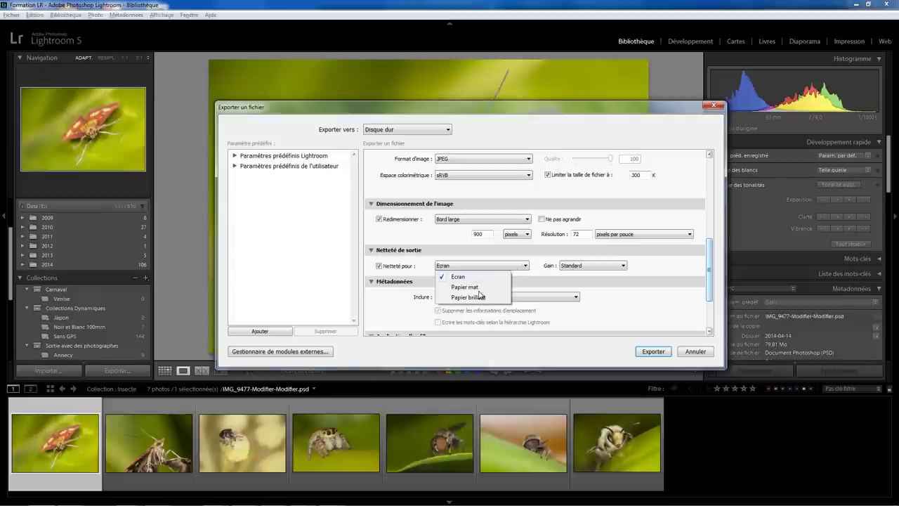
{"action": "left_click", "coordinate": [477, 287]}
{"action": "left_click", "coordinate": [527, 267]}
{"action": "left_click", "coordinate": [495, 296]}
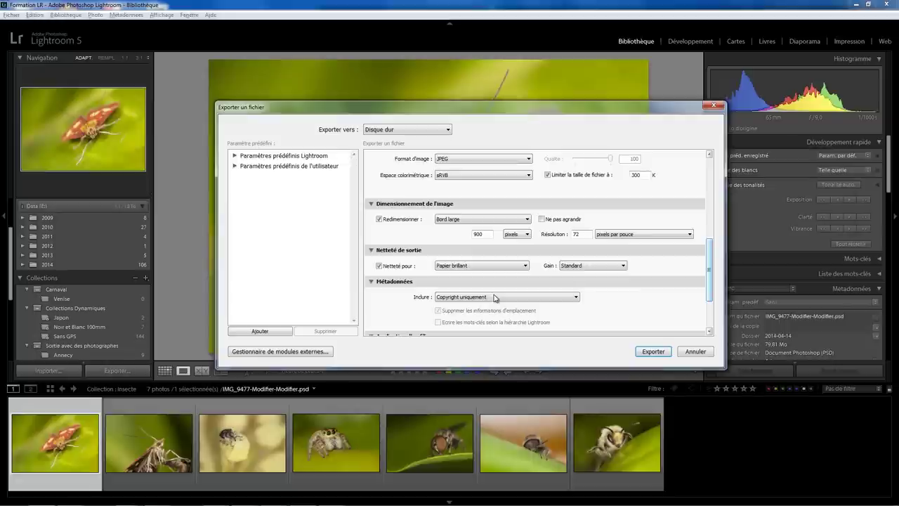
{"action": "left_click", "coordinate": [622, 266]}
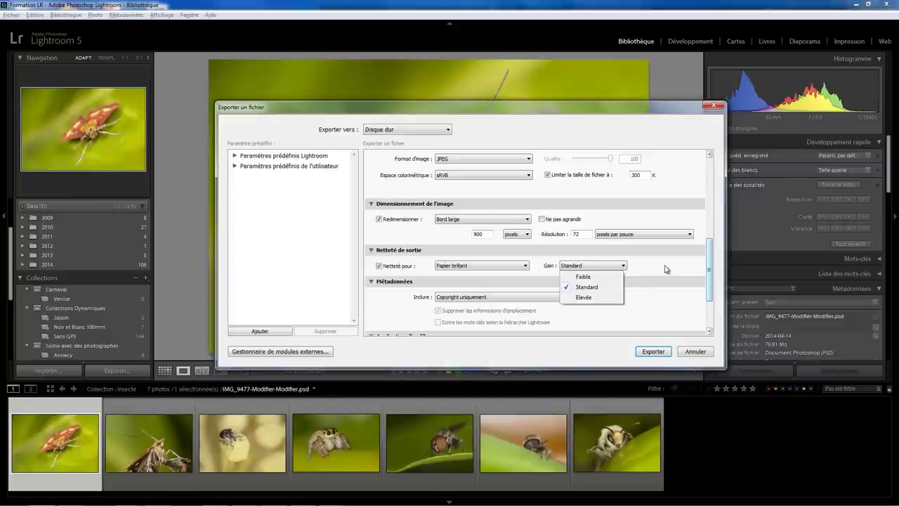
{"action": "left_click", "coordinate": [517, 267]}
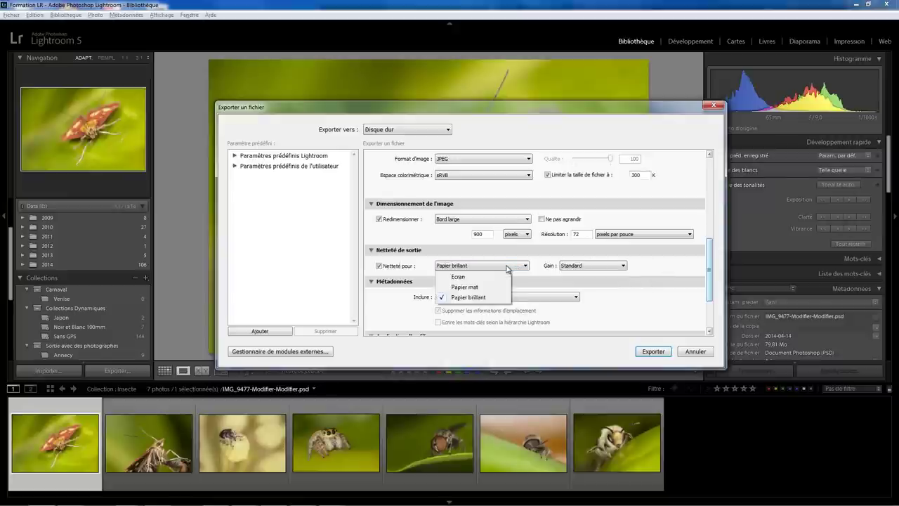
{"action": "left_click", "coordinate": [490, 277]}
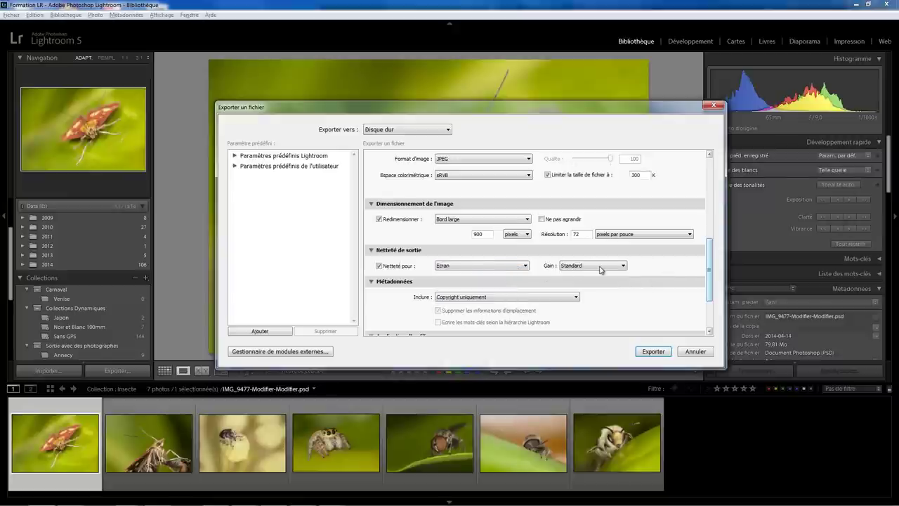
{"action": "left_click_drag", "start_coordinate": [711, 255], "coordinate": [709, 279]}
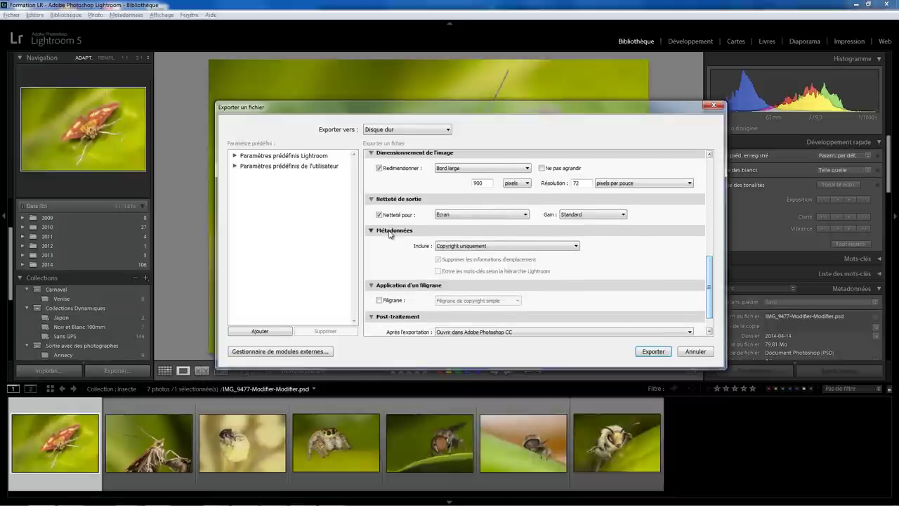
{"action": "left_click", "coordinate": [575, 246]}
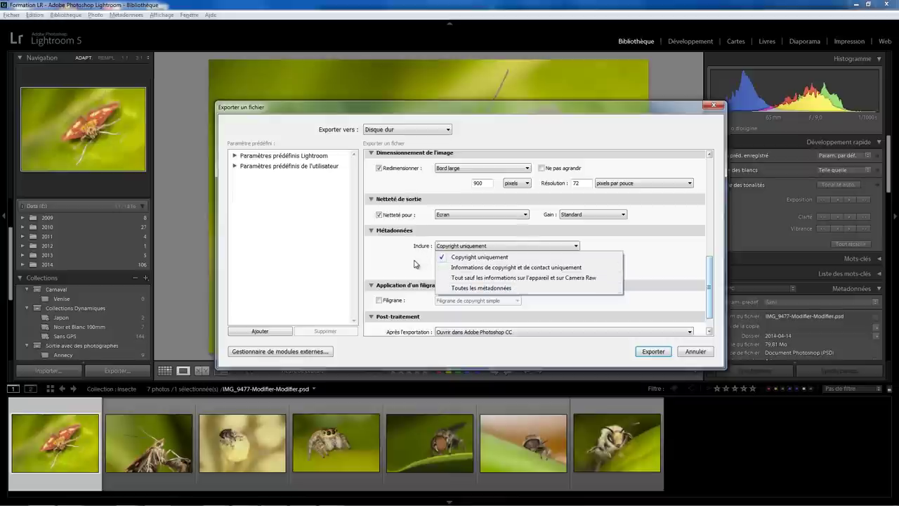
{"action": "left_click", "coordinate": [713, 273]}
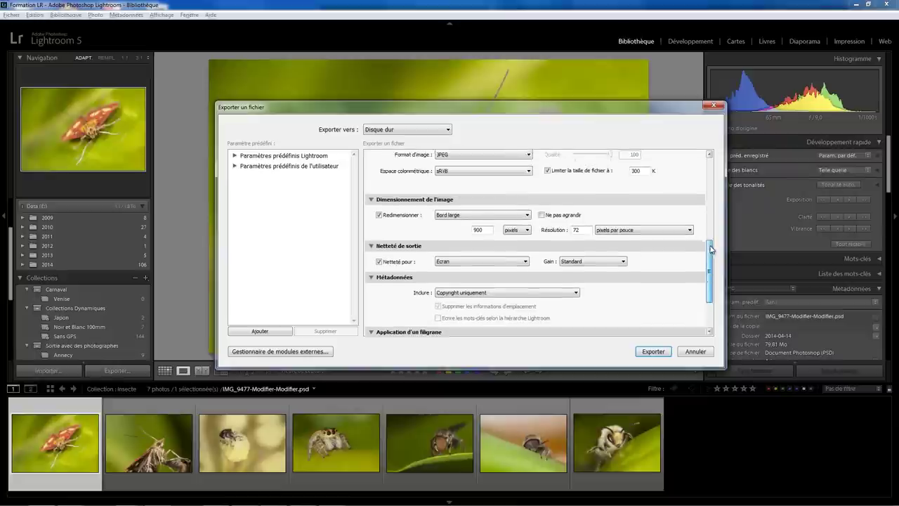
{"action": "scroll", "coordinate": [711, 260], "scroll_direction": "up", "scroll_amount": 3}
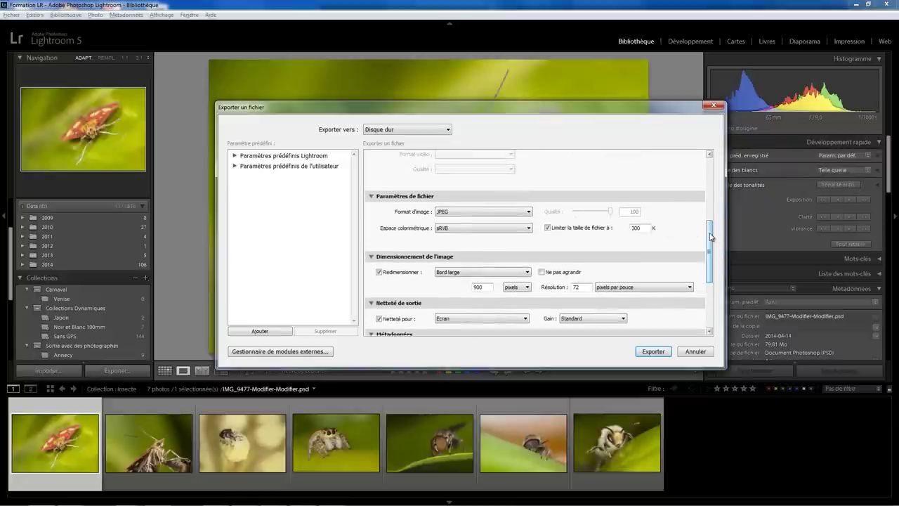
{"action": "mouse_move", "coordinate": [710, 236]}
{"action": "left_mouse_down"}
{"action": "mouse_move", "coordinate": [713, 269]}
{"action": "mouse_move", "coordinate": [711, 231]}
{"action": "left_mouse_up"}
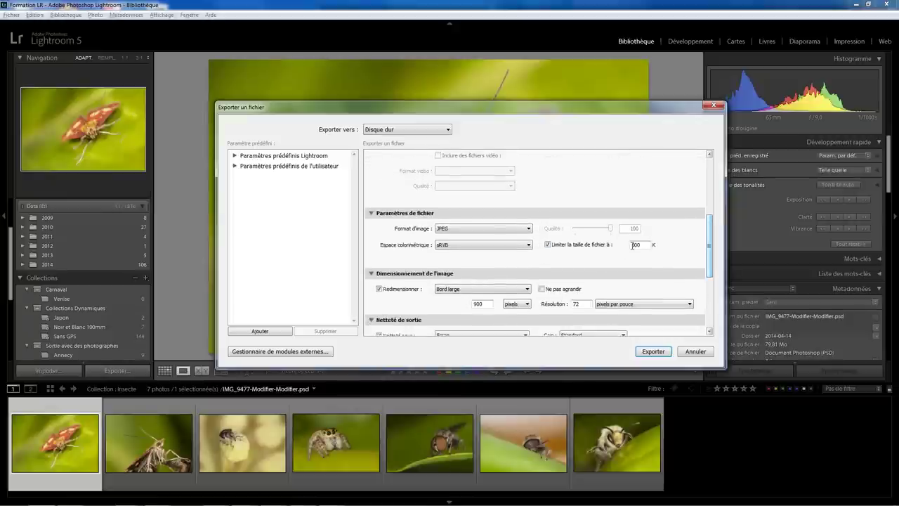
{"action": "left_click_drag", "start_coordinate": [711, 244], "coordinate": [711, 292]}
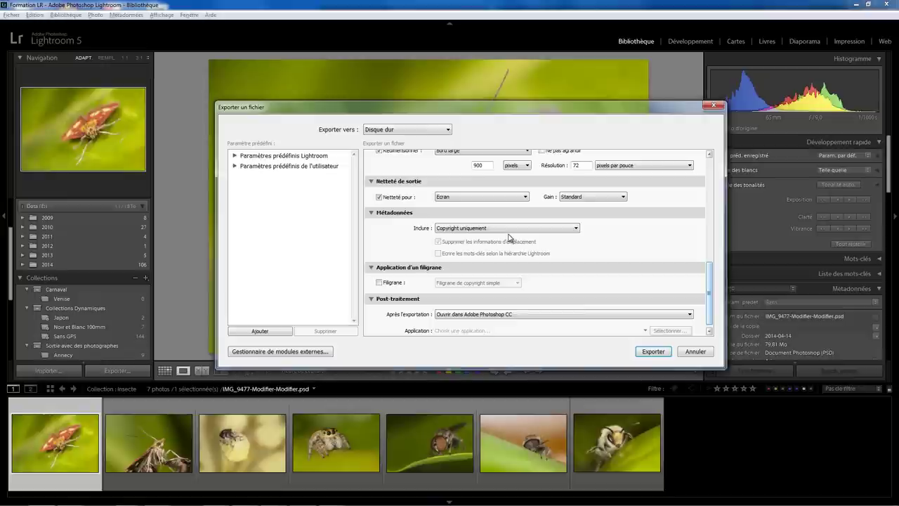
Step: Pick the Pas Touche watermark, view it in the editor and cancel, then disable watermarking
{"action": "left_click", "coordinate": [386, 285]}
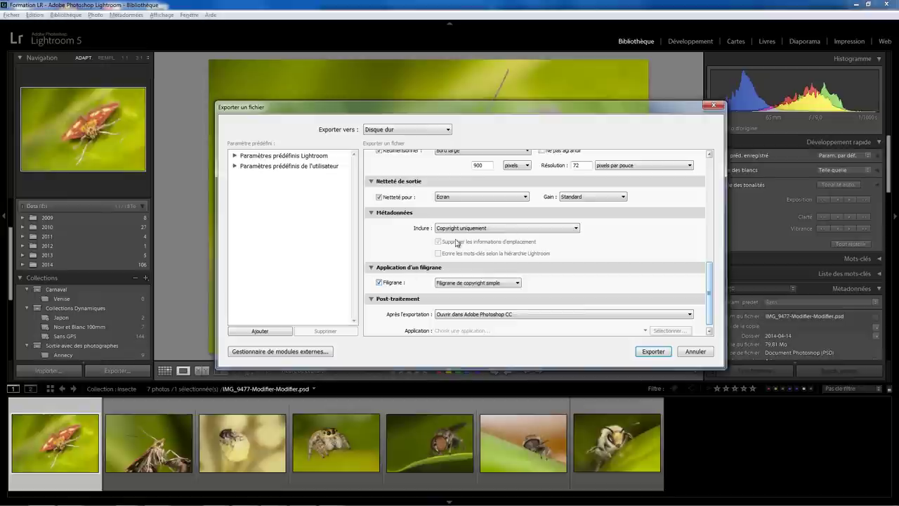
{"action": "left_click", "coordinate": [519, 283]}
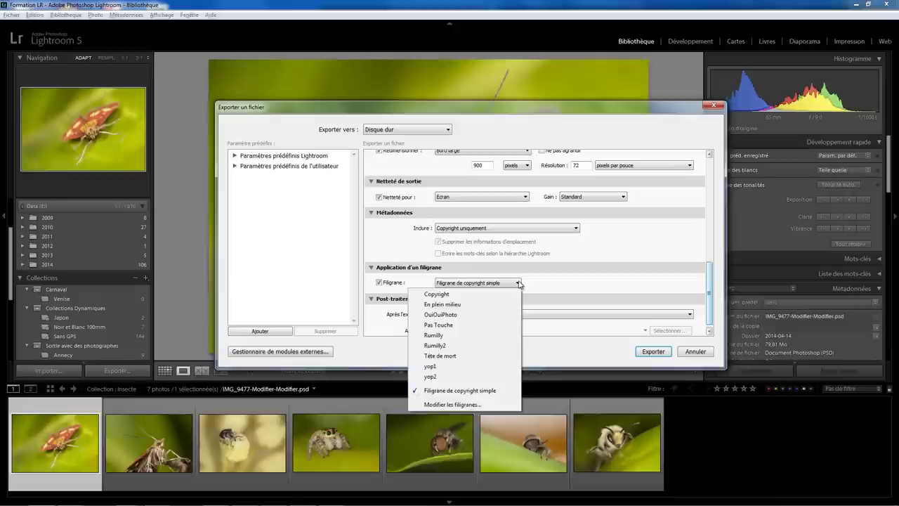
{"action": "left_click", "coordinate": [454, 326]}
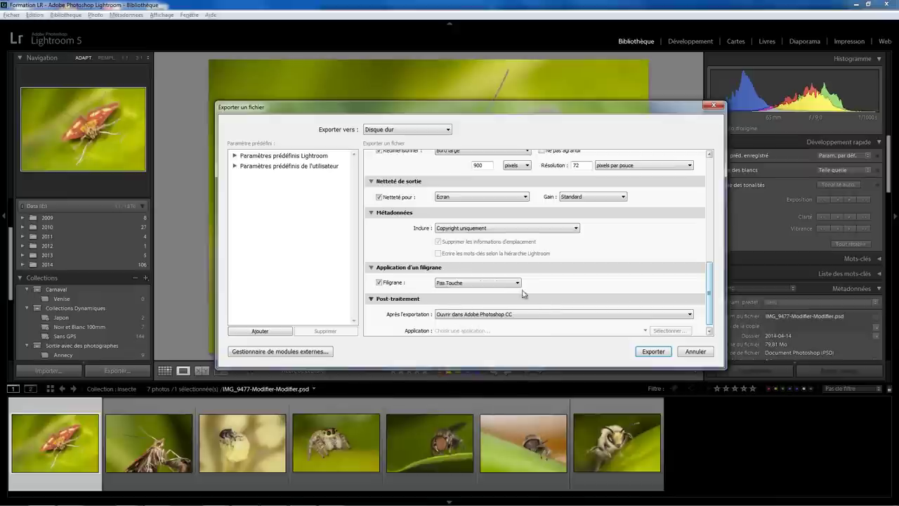
{"action": "left_click", "coordinate": [518, 283]}
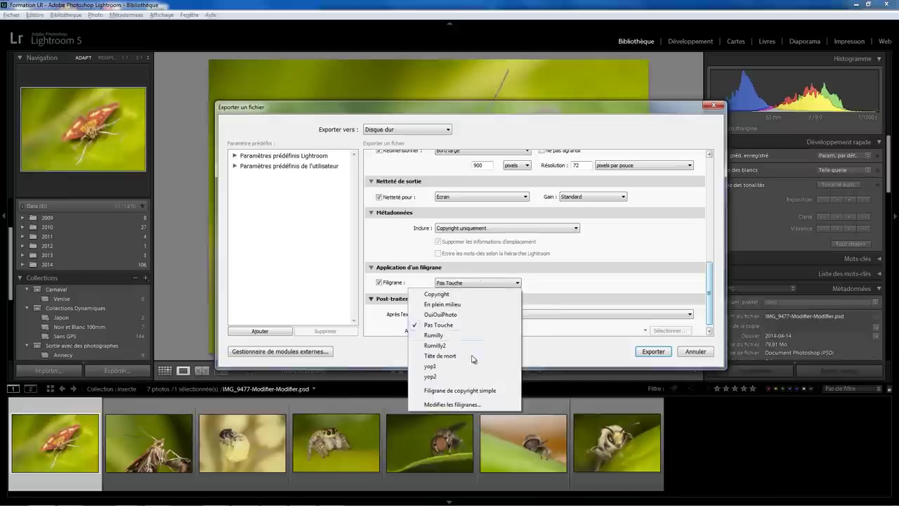
{"action": "left_click", "coordinate": [477, 404]}
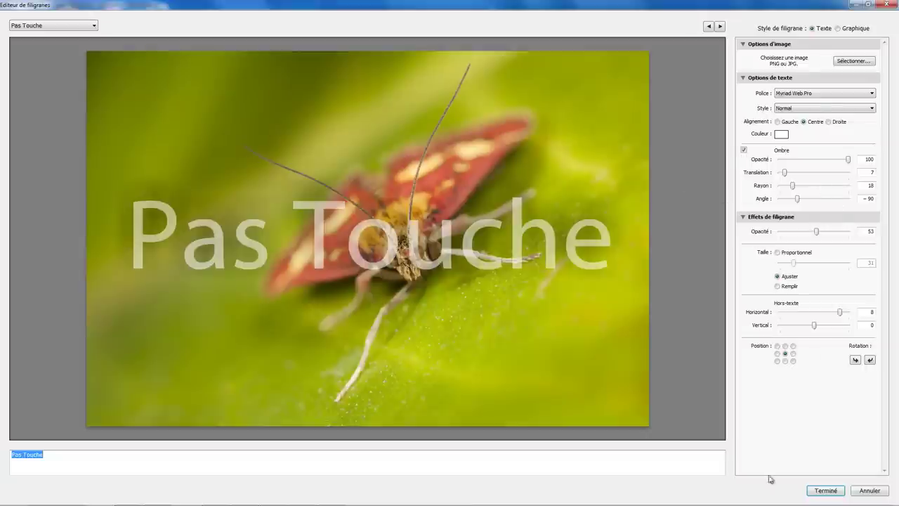
{"action": "left_click", "coordinate": [871, 493]}
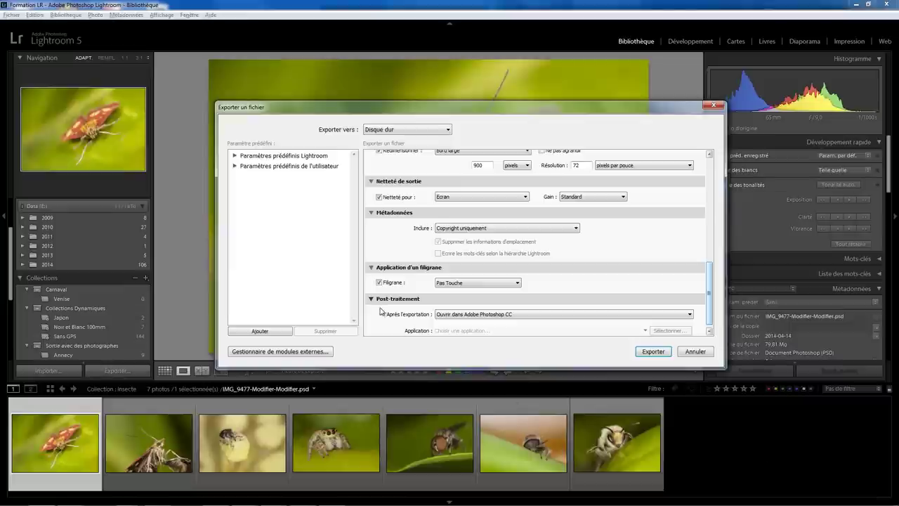
{"action": "left_click", "coordinate": [379, 283]}
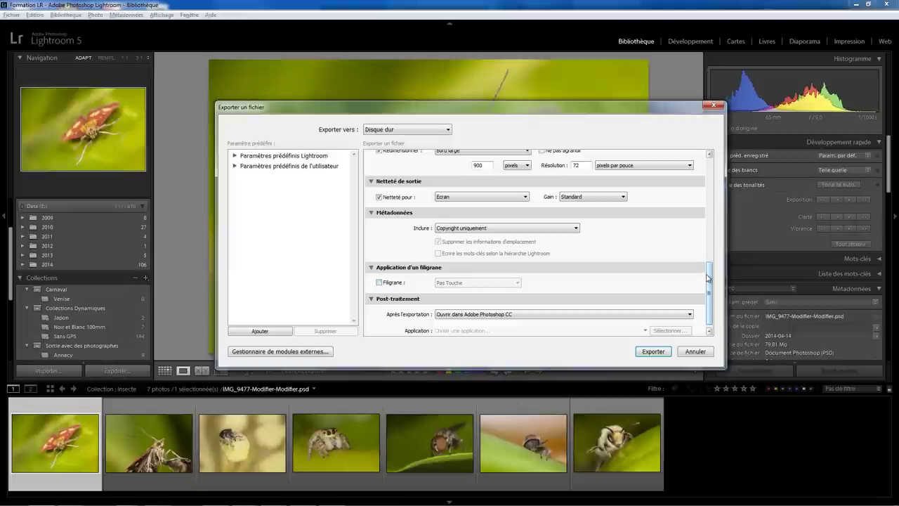
{"action": "scroll", "coordinate": [708, 278], "scroll_direction": "down", "scroll_amount": 1}
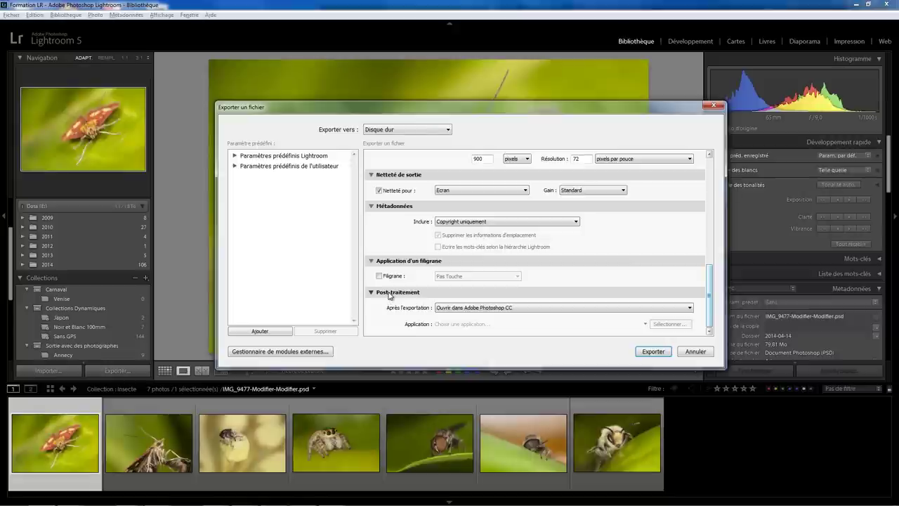
{"action": "left_click", "coordinate": [472, 308]}
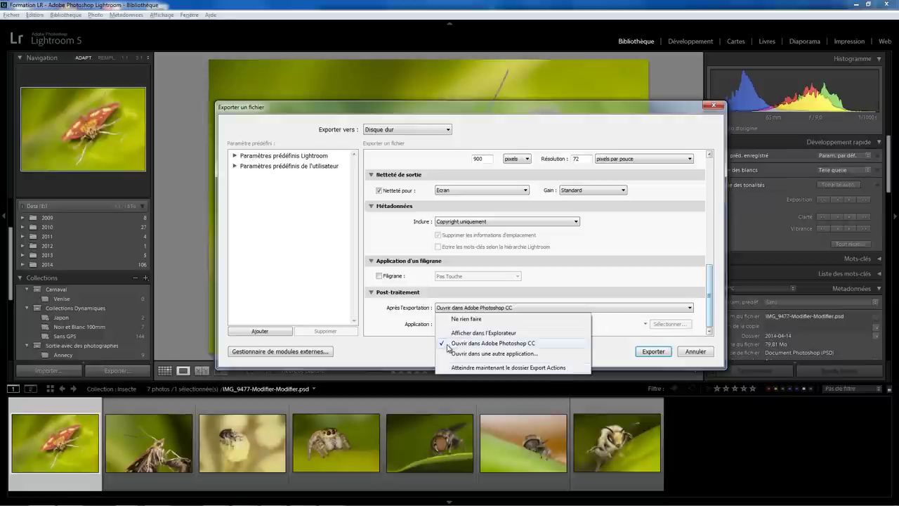
{"action": "left_click", "coordinate": [613, 330]}
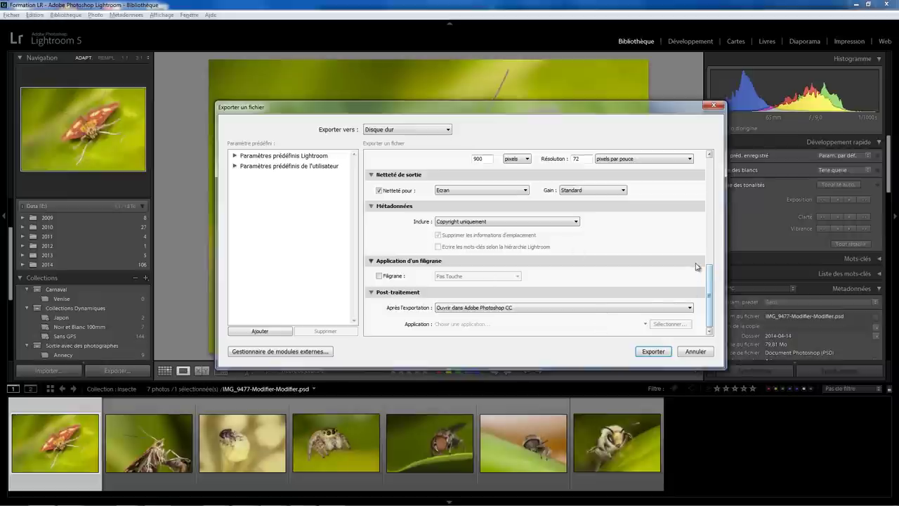
{"action": "mouse_move", "coordinate": [710, 278]}
{"action": "left_mouse_down"}
{"action": "mouse_move", "coordinate": [712, 215]}
{"action": "mouse_move", "coordinate": [709, 273]}
{"action": "left_mouse_up"}
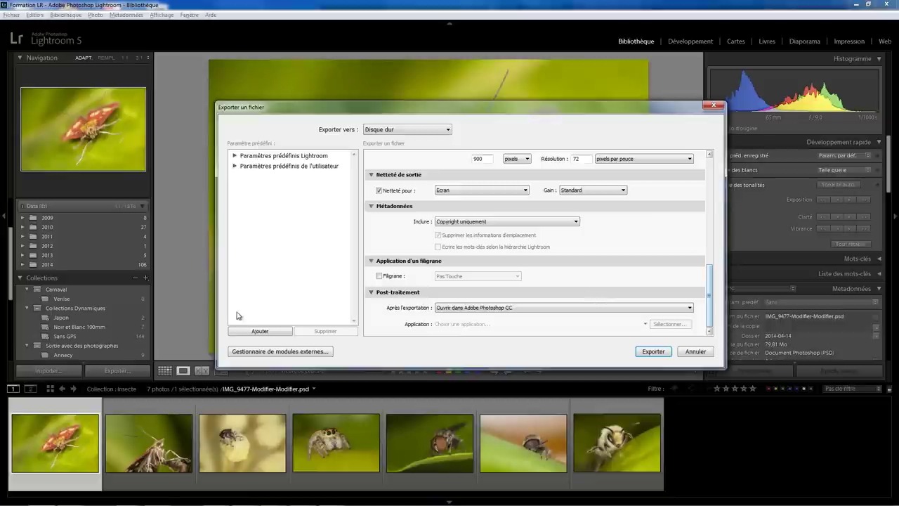
Step: Create a Mes exportations folder and save the settings there as 'Forum 900 px'
{"action": "left_click", "coordinate": [267, 332]}
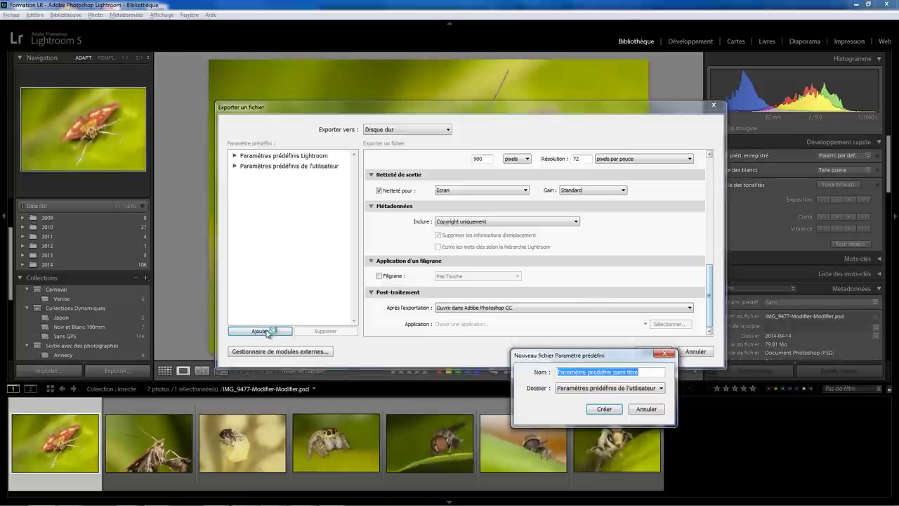
{"action": "left_click", "coordinate": [594, 390]}
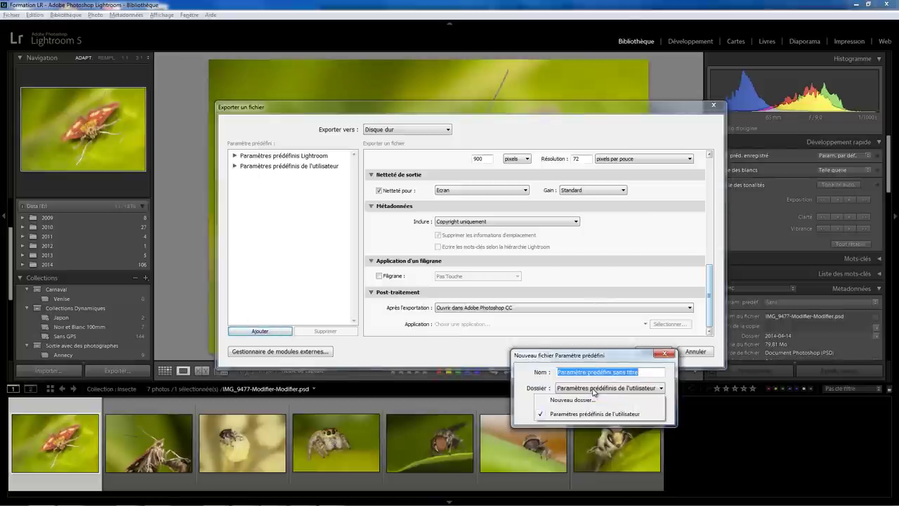
{"action": "left_click", "coordinate": [586, 400]}
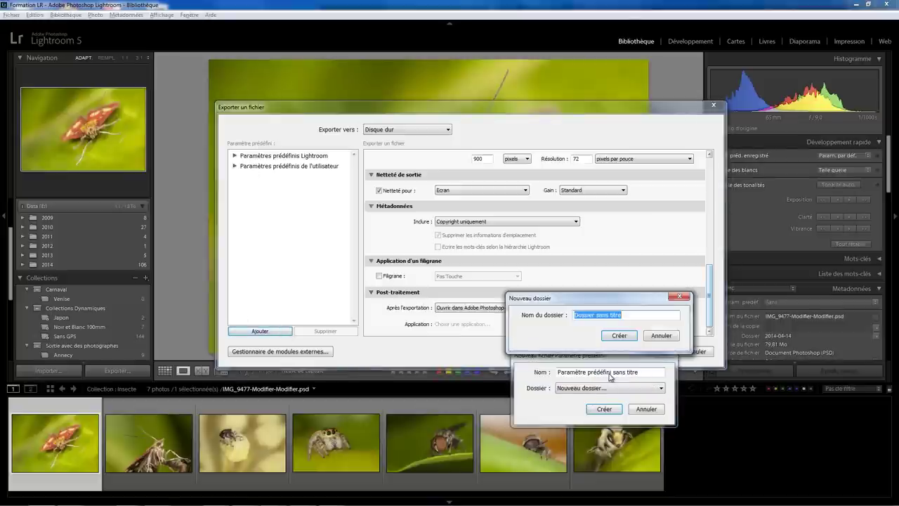
{"action": "type", "text": "Mes exportations"}
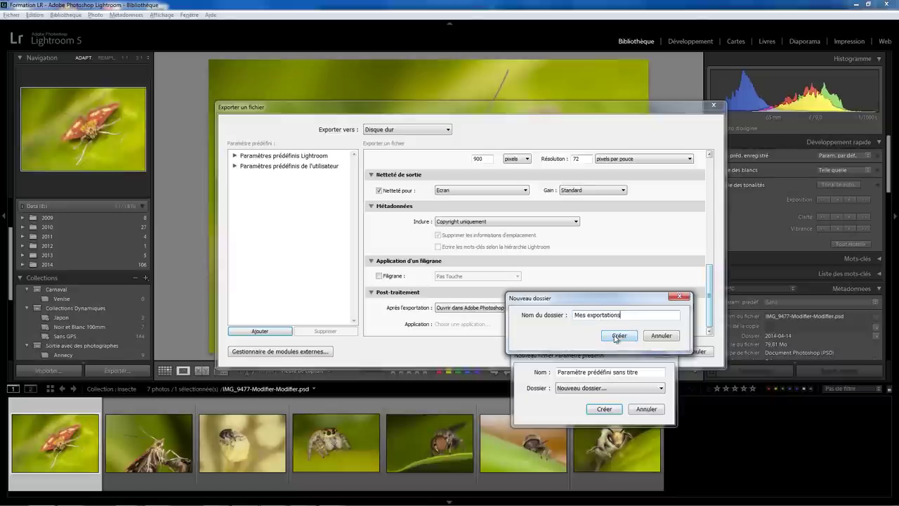
{"action": "left_click", "coordinate": [619, 336]}
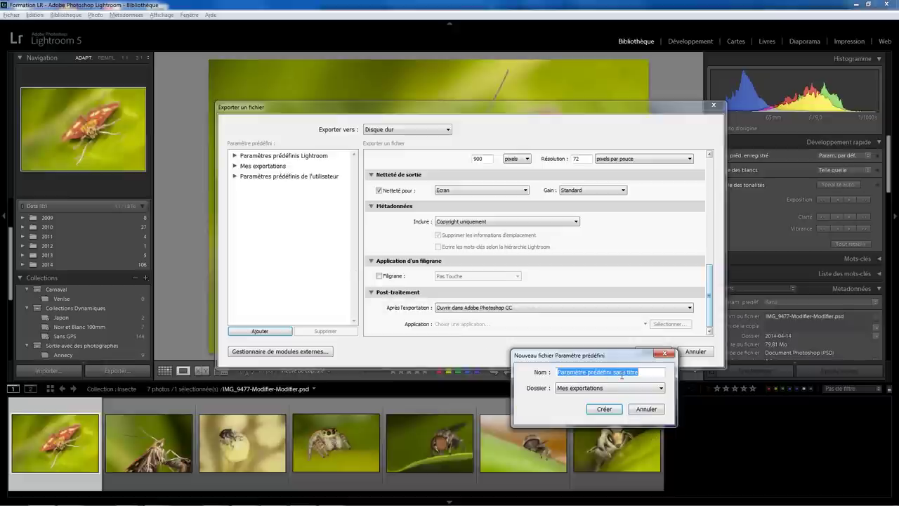
{"action": "type", "text": "Foru"}
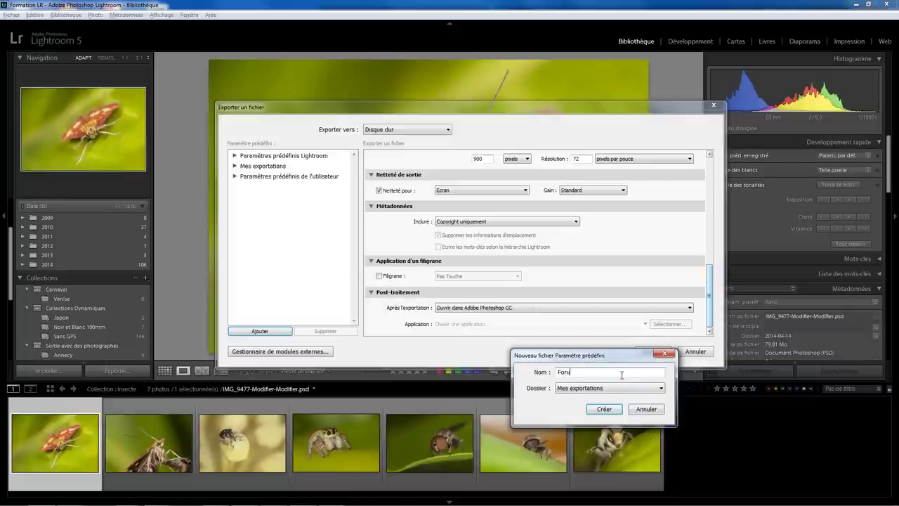
{"action": "type", "text": "m 900 px"}
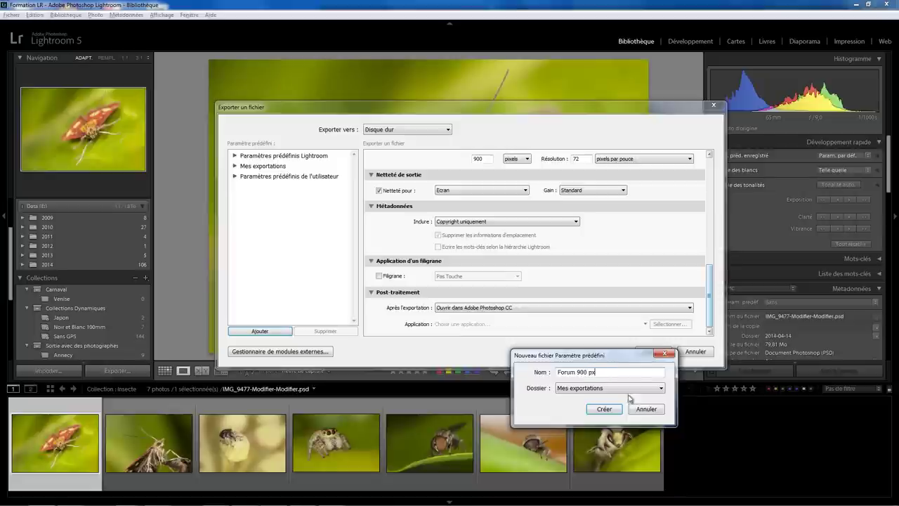
{"action": "left_click", "coordinate": [604, 408]}
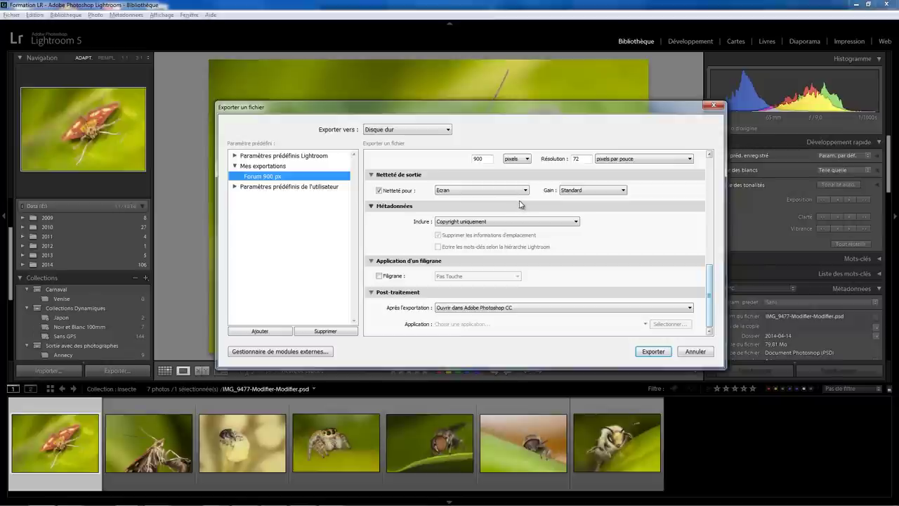
Step: Include copyright and contact metadata and update Forum 900 px with the current settings
{"action": "left_click", "coordinate": [509, 223]}
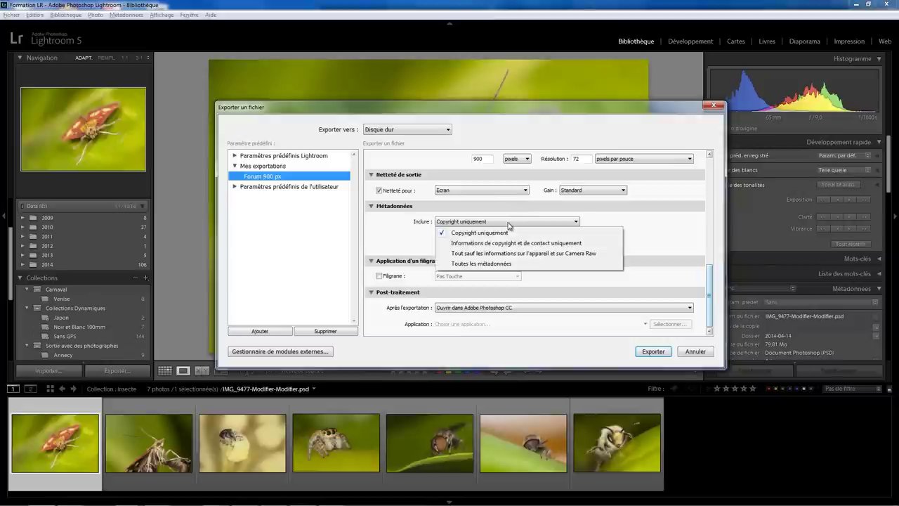
{"action": "left_click", "coordinate": [486, 243]}
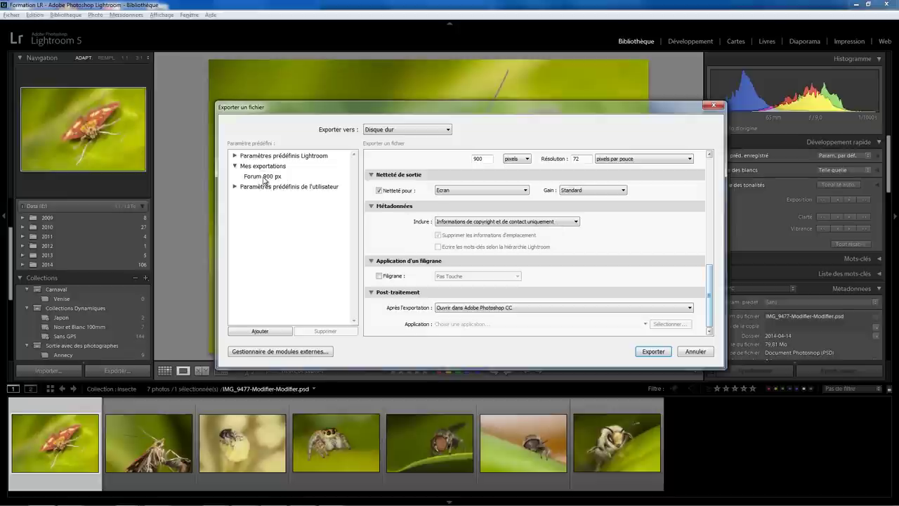
{"action": "right_click", "coordinate": [264, 181]}
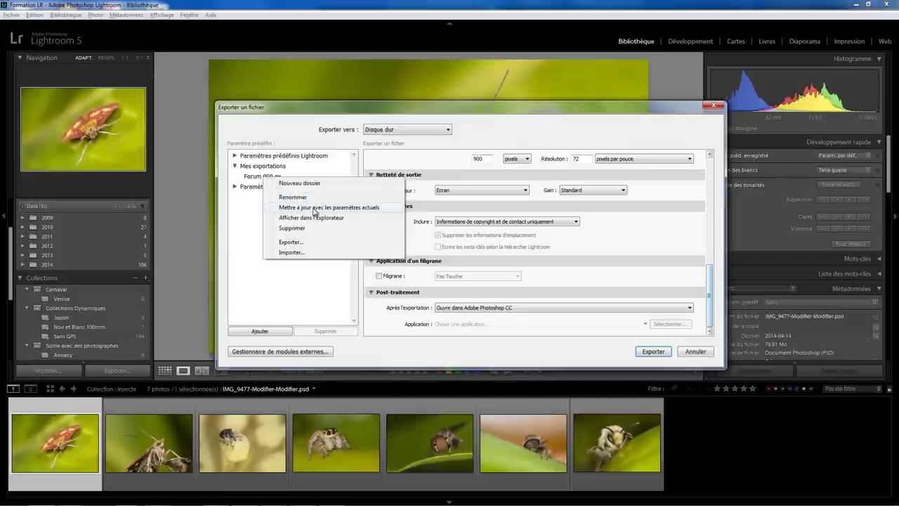
{"action": "left_click", "coordinate": [314, 208]}
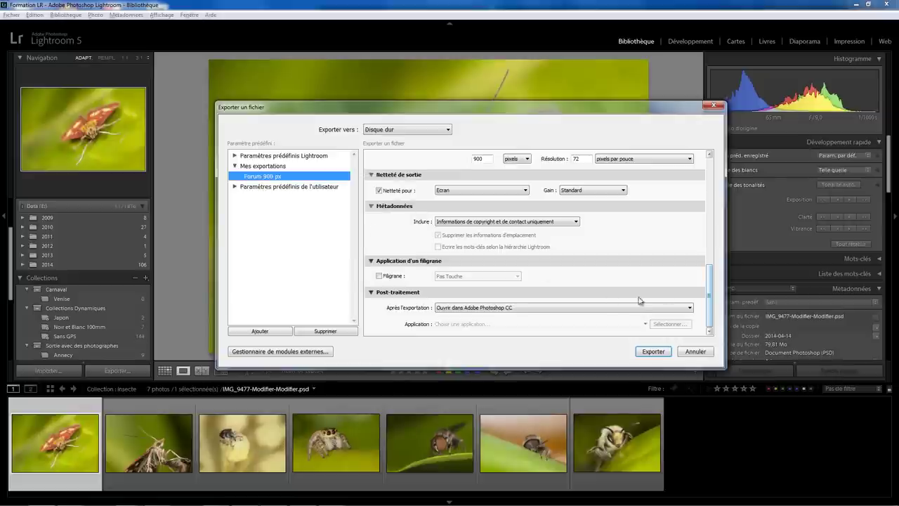
{"action": "left_click_drag", "start_coordinate": [710, 298], "coordinate": [710, 264]}
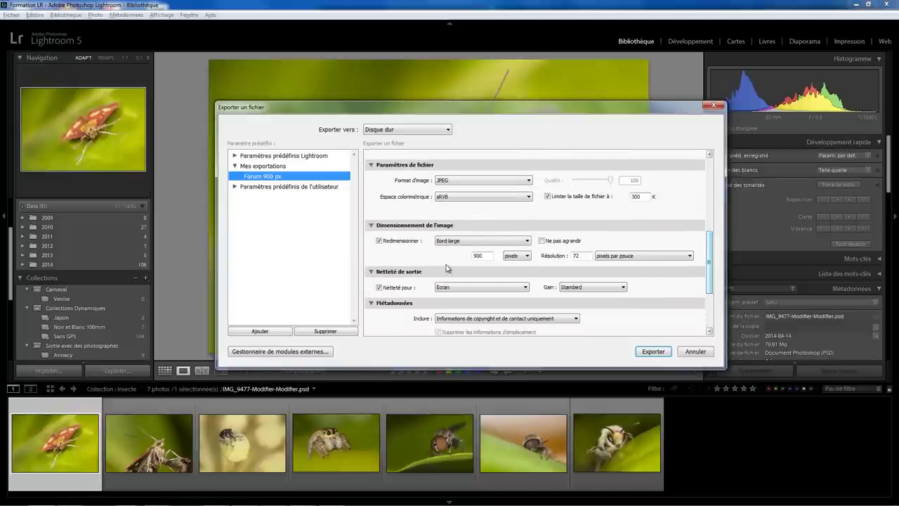
Step: Change the long-edge size from 900 to 1000 pixels
{"action": "double_click", "coordinate": [492, 255]}
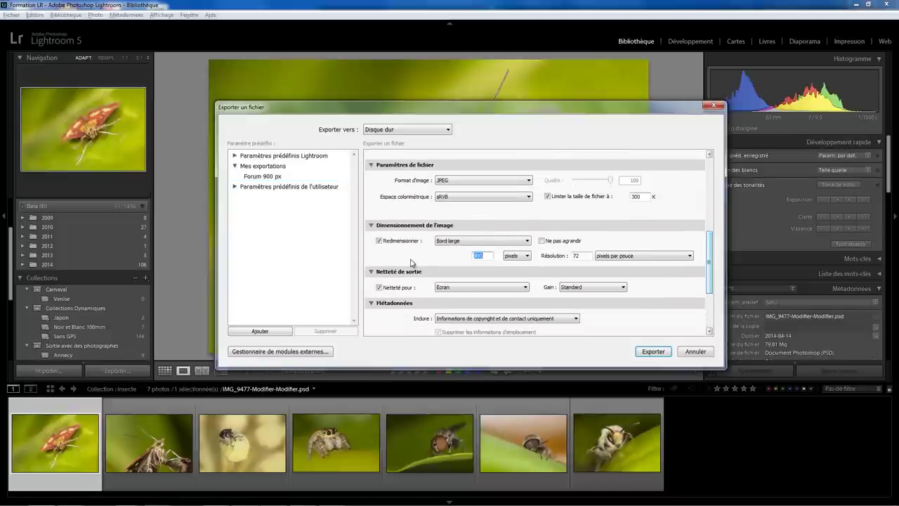
{"action": "type", "text": "1000"}
{"action": "double_click", "coordinate": [575, 256]}
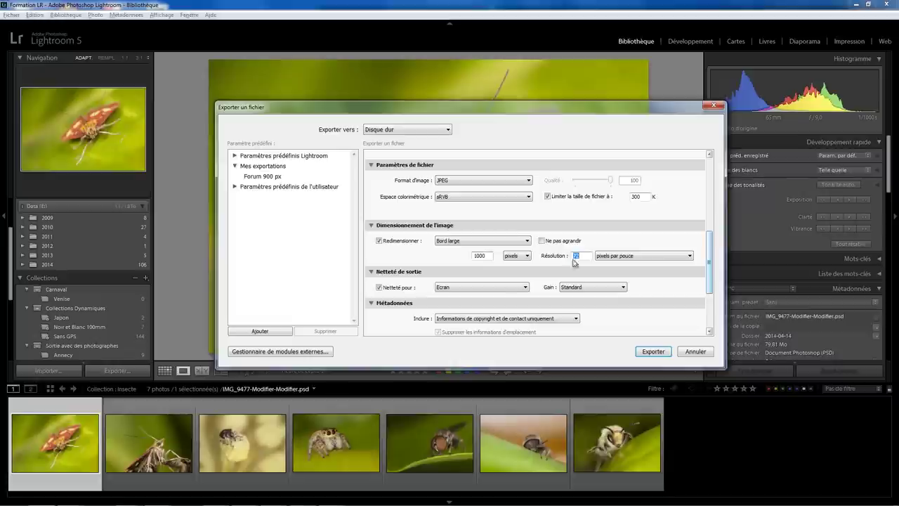
Step: Save these settings as preset 'Forum 1000 px' in the Mes exportations folder
{"action": "left_click", "coordinate": [265, 332]}
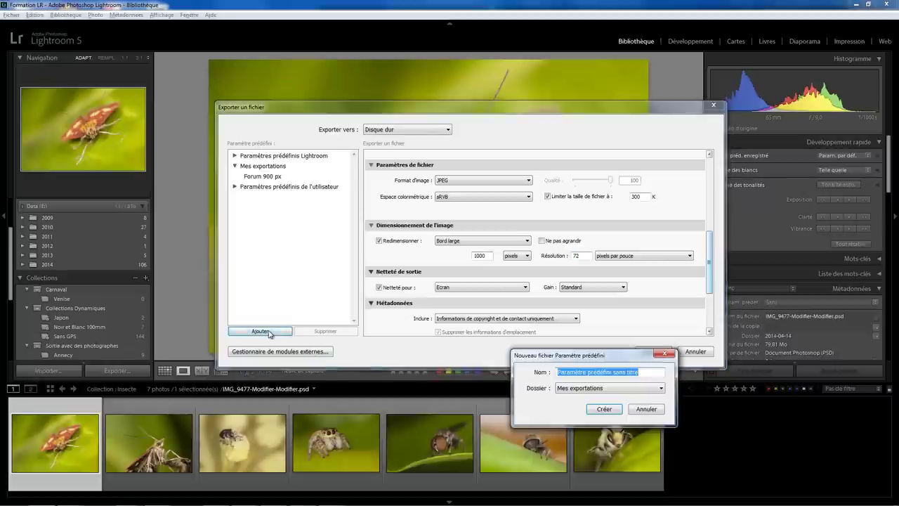
{"action": "left_click", "coordinate": [612, 388]}
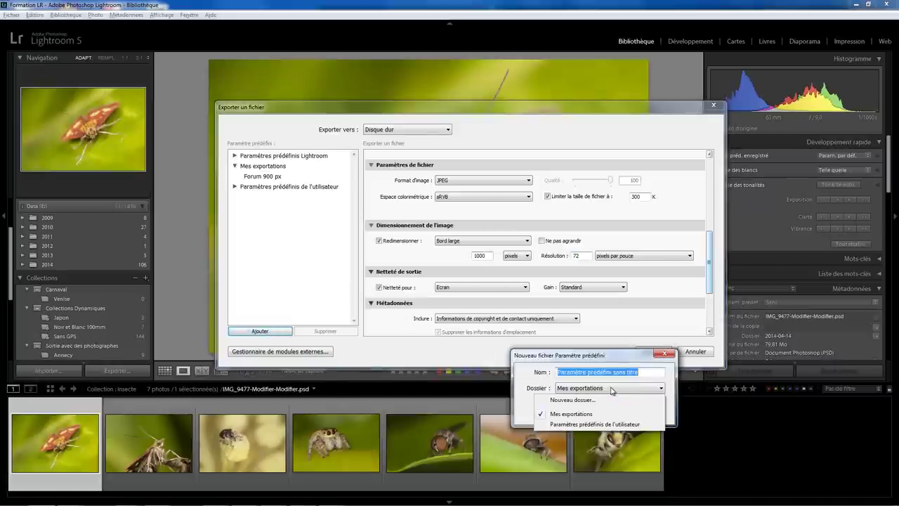
{"action": "left_click", "coordinate": [582, 415]}
{"action": "left_click", "coordinate": [575, 373]}
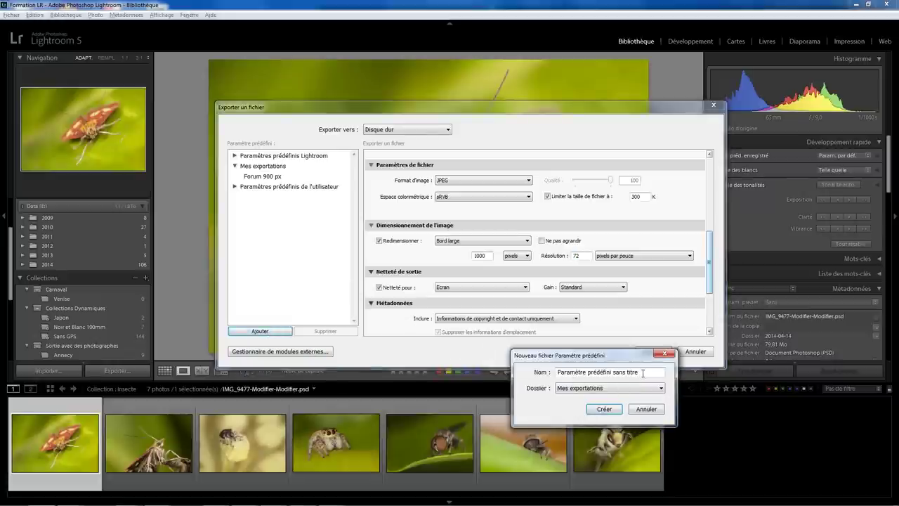
{"action": "left_click_drag", "start_coordinate": [642, 373], "coordinate": [506, 380]}
{"action": "type", "text": "Forum 1000 px"}
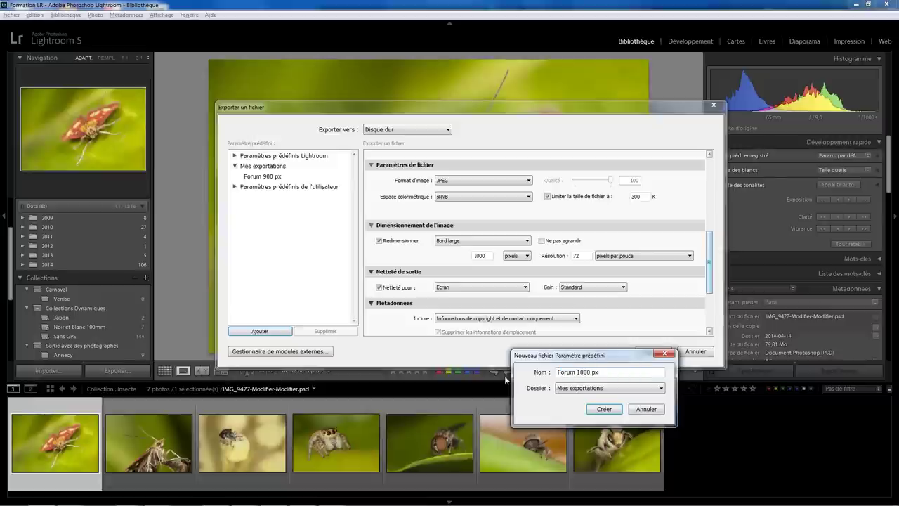
{"action": "left_click", "coordinate": [600, 409]}
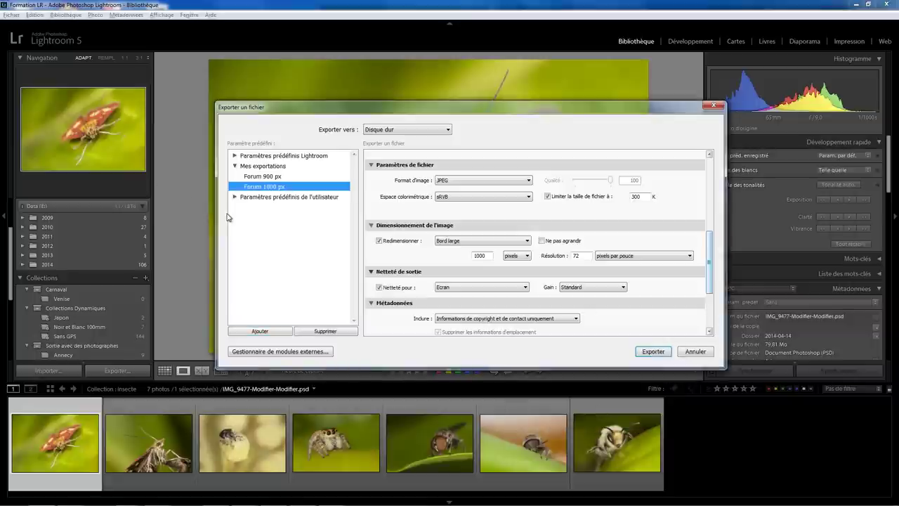
Step: Cap file size at 250 K, update Forum 1000 px, and export Photo01.jpg to Photoshop CC
{"action": "double_click", "coordinate": [644, 197]}
{"action": "type", "text": "150"}
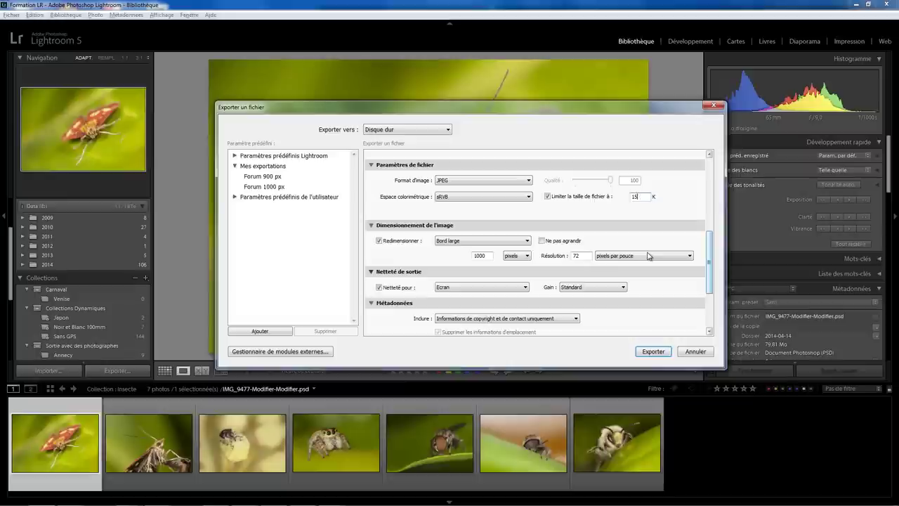
{"action": "type", "text": "0"}
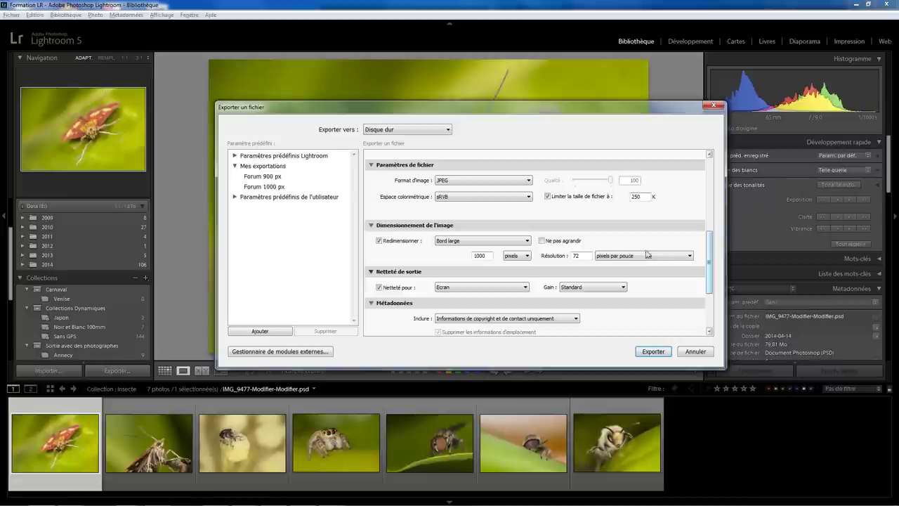
{"action": "right_click", "coordinate": [262, 188]}
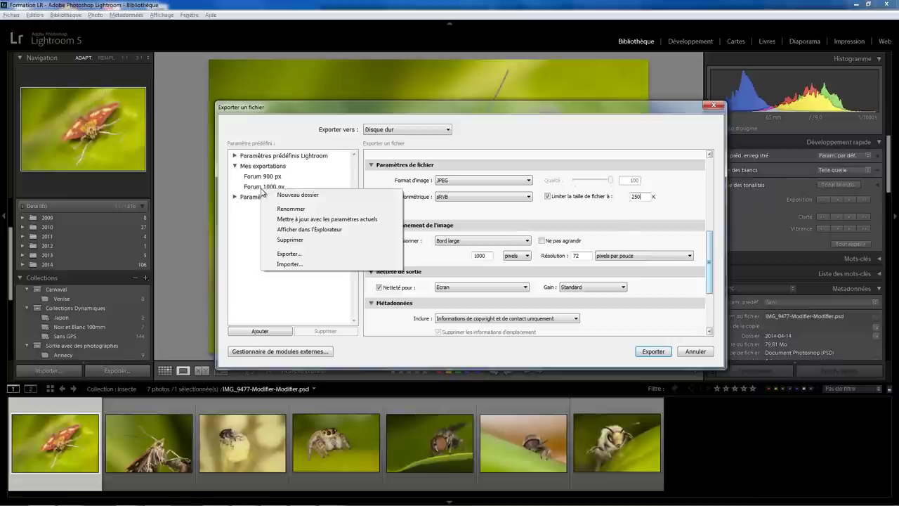
{"action": "left_click", "coordinate": [307, 219]}
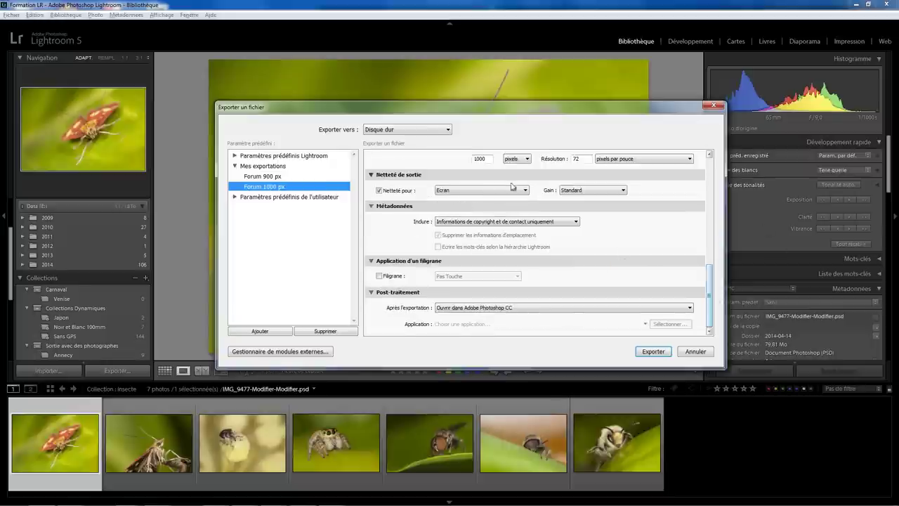
{"action": "left_click", "coordinate": [653, 352]}
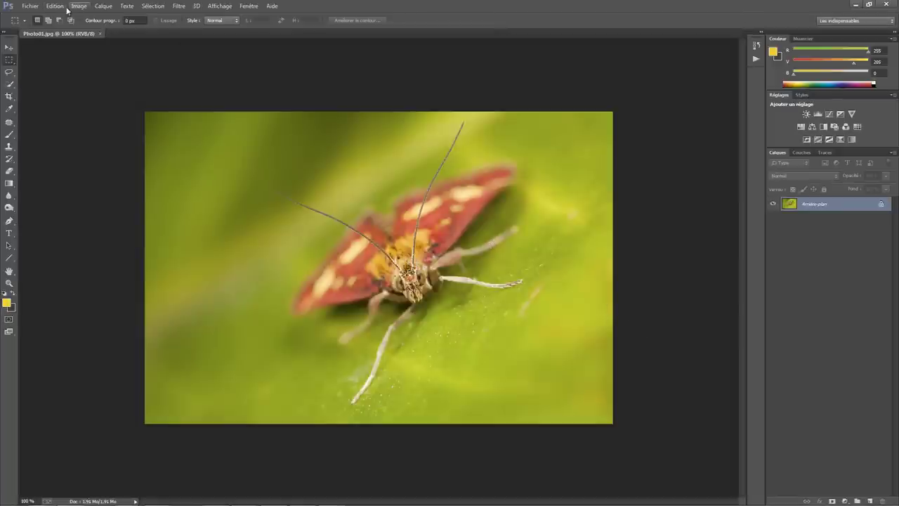
Step: Check in Image Size that the exported moth photo is 1000 × 667 px at 72 ppi, then cancel
{"action": "left_click", "coordinate": [55, 8]}
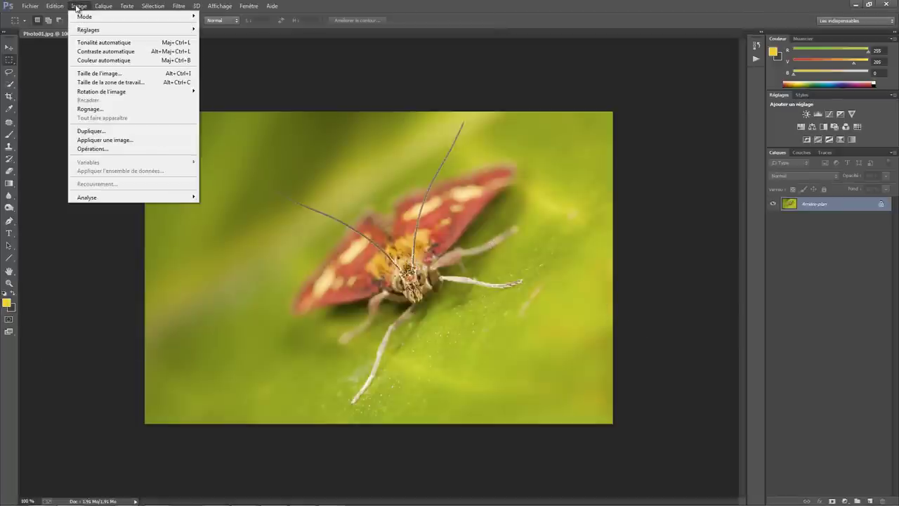
{"action": "left_click", "coordinate": [112, 73]}
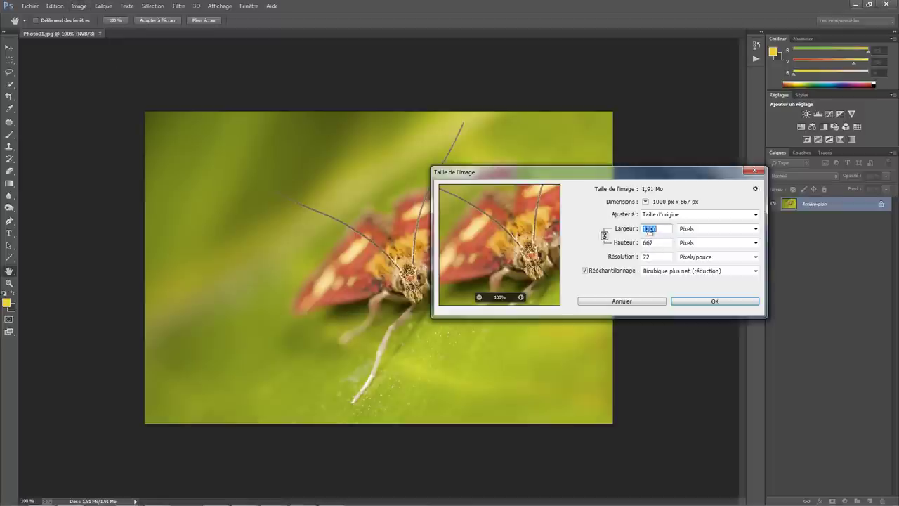
{"action": "left_click", "coordinate": [647, 304]}
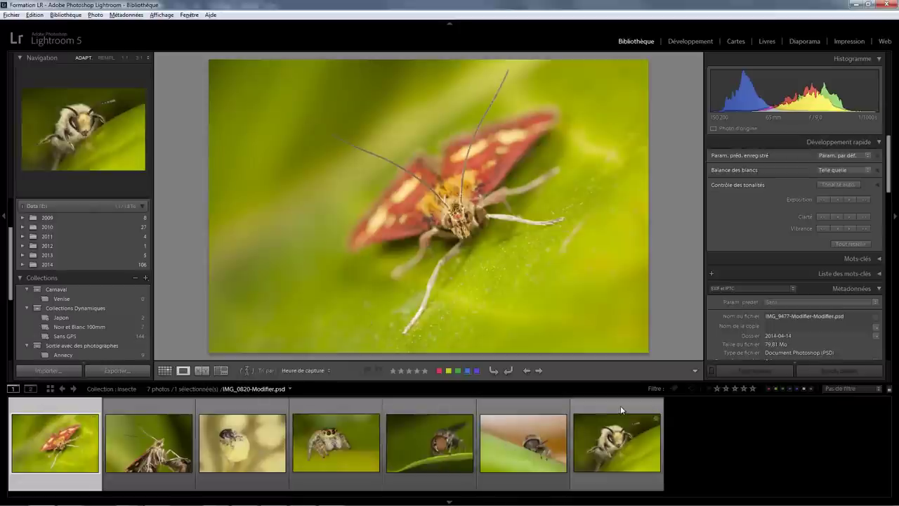
Step: Switch the Insecte collection to Grid view and select all 7 photos
{"action": "key", "text": "ctrl+a"}
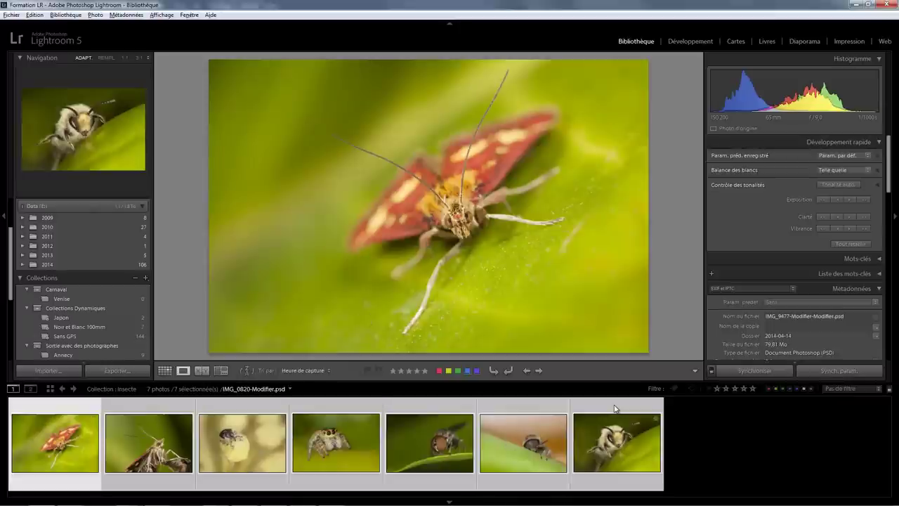
{"action": "right_click", "coordinate": [436, 406]}
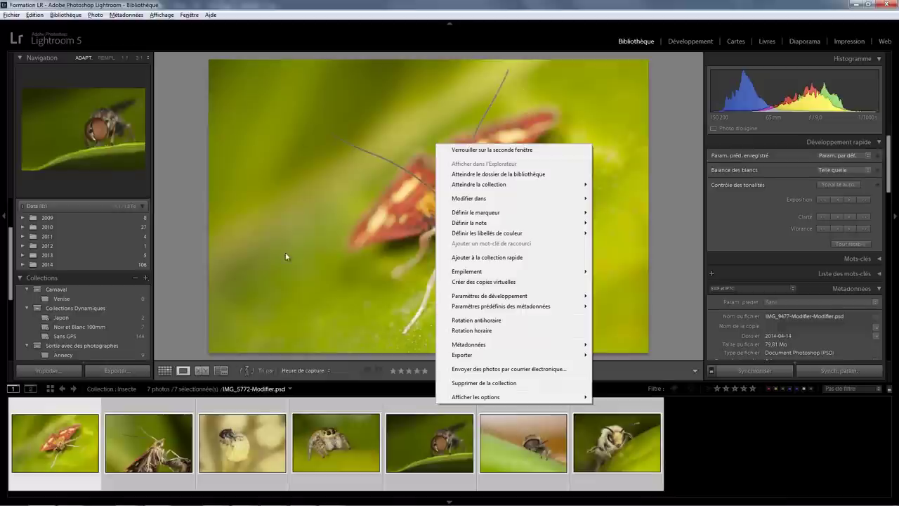
{"action": "left_click", "coordinate": [163, 372]}
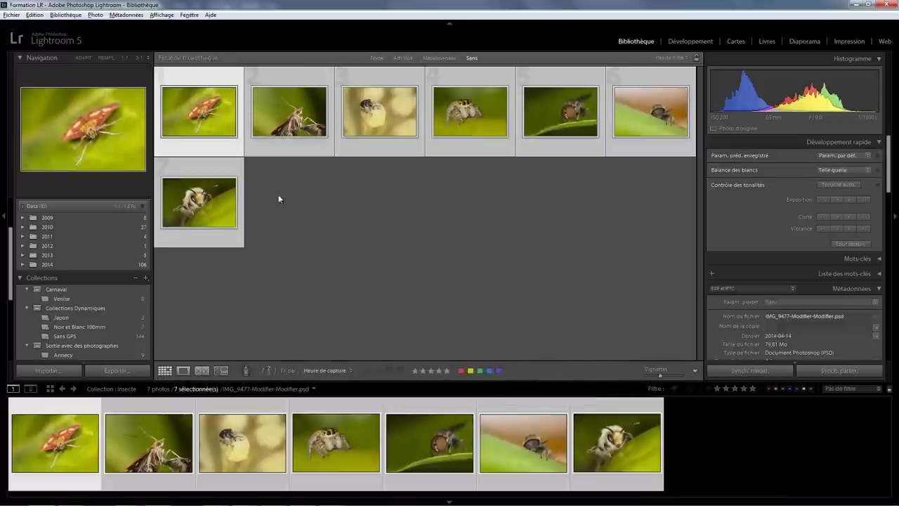
{"action": "left_click", "coordinate": [287, 151]}
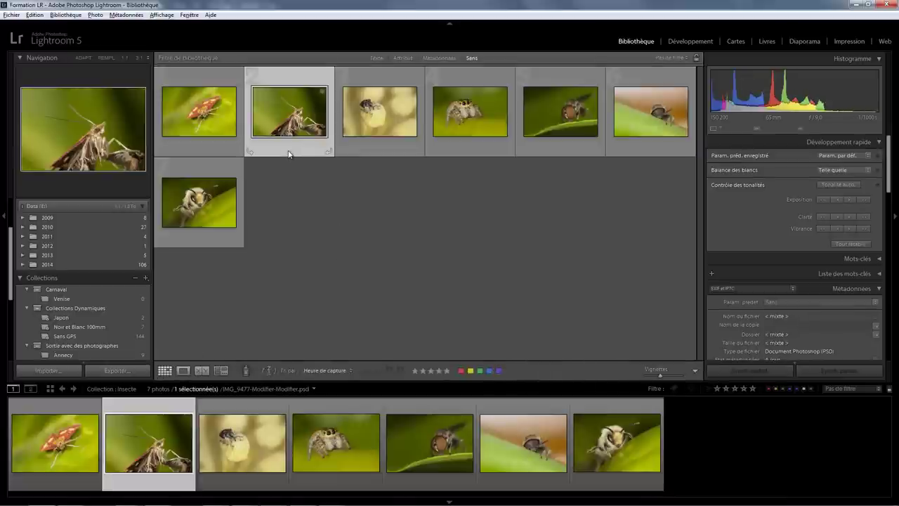
{"action": "left_click", "coordinate": [220, 143]}
{"action": "key", "text": "ctrl+a"}
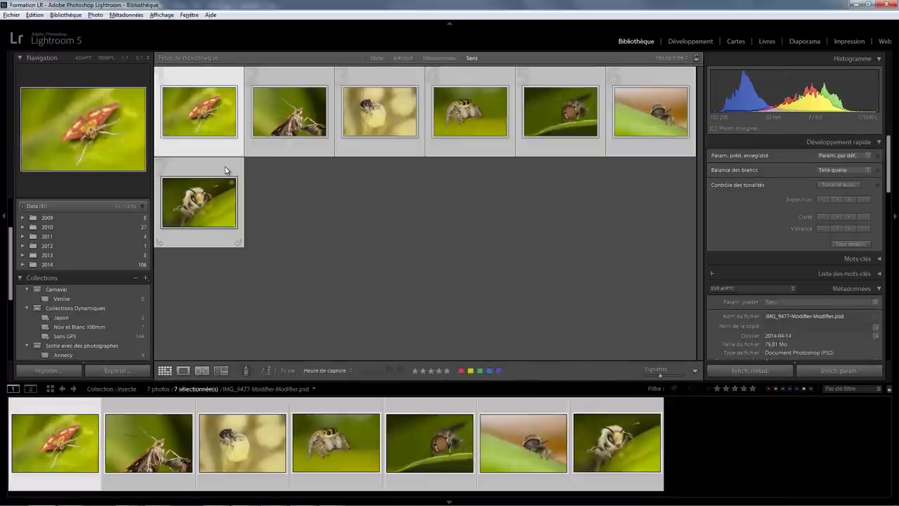
Step: Export the 7 selected photos with the Forum 900 px preset
{"action": "right_click", "coordinate": [225, 169]}
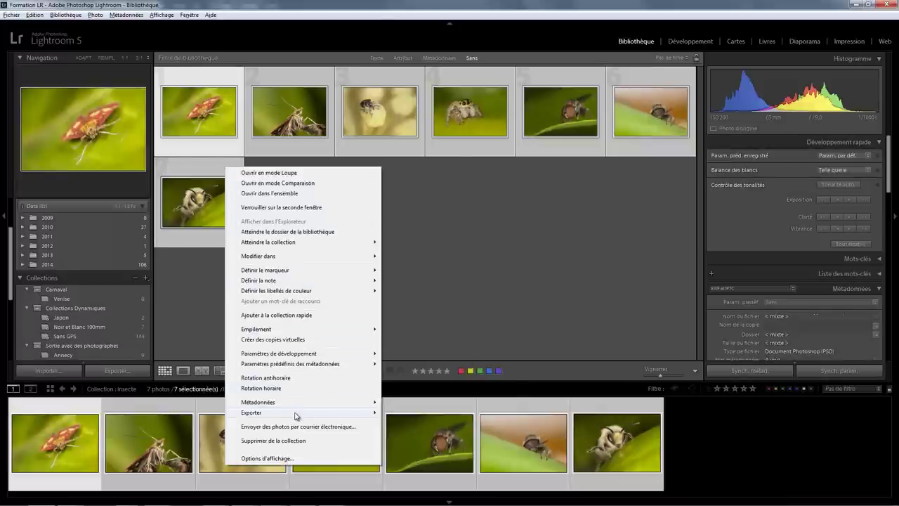
{"action": "mouse_move", "coordinate": [252, 412]}
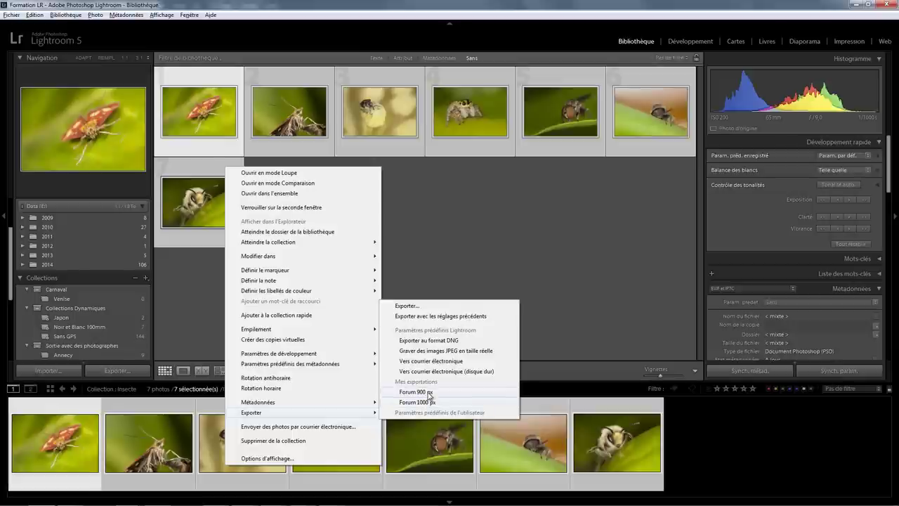
{"action": "left_click", "coordinate": [429, 402]}
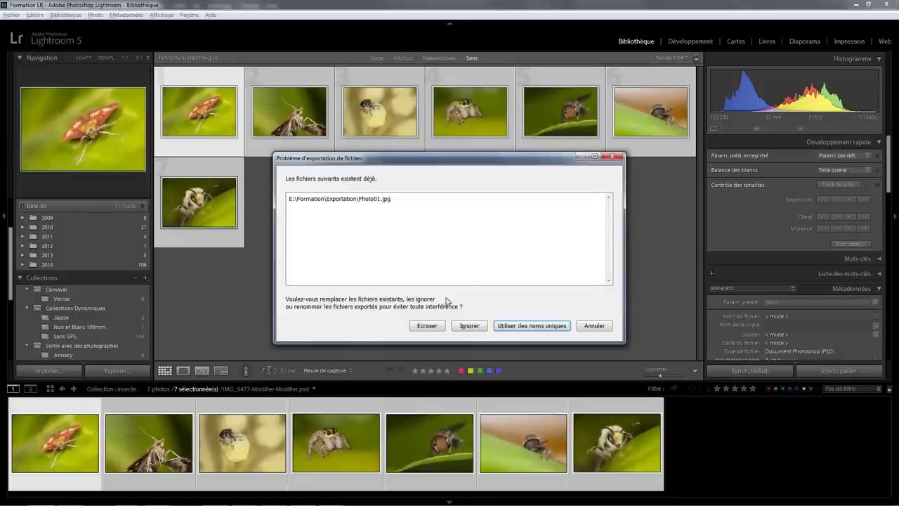
{"action": "left_click", "coordinate": [436, 326]}
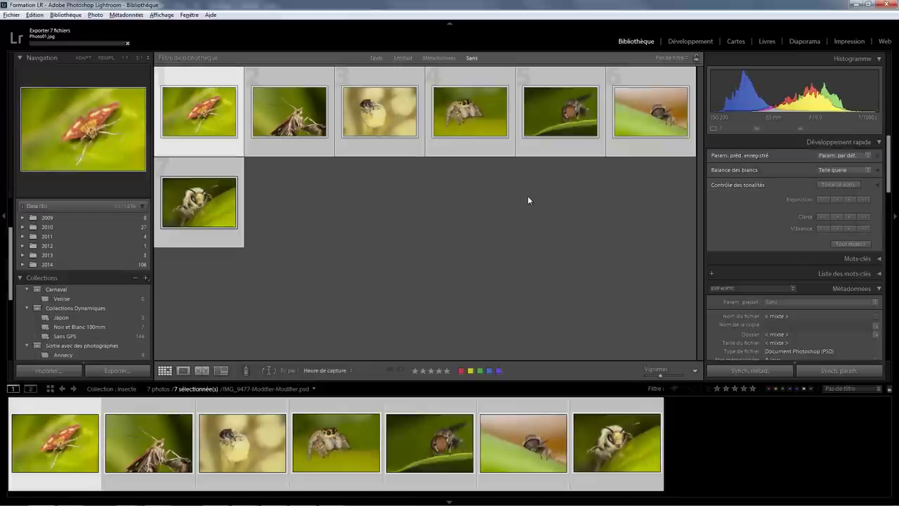